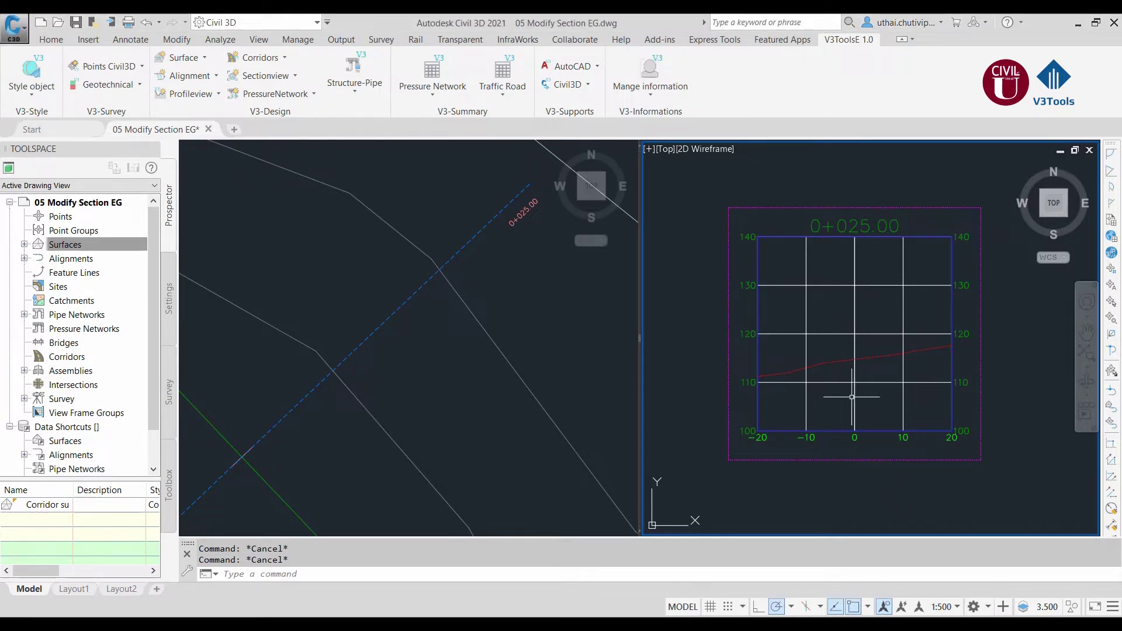
Step: Inspect the existing-ground line and reframe the section and plan viewports
{"action": "left_click", "coordinate": [842, 359]}
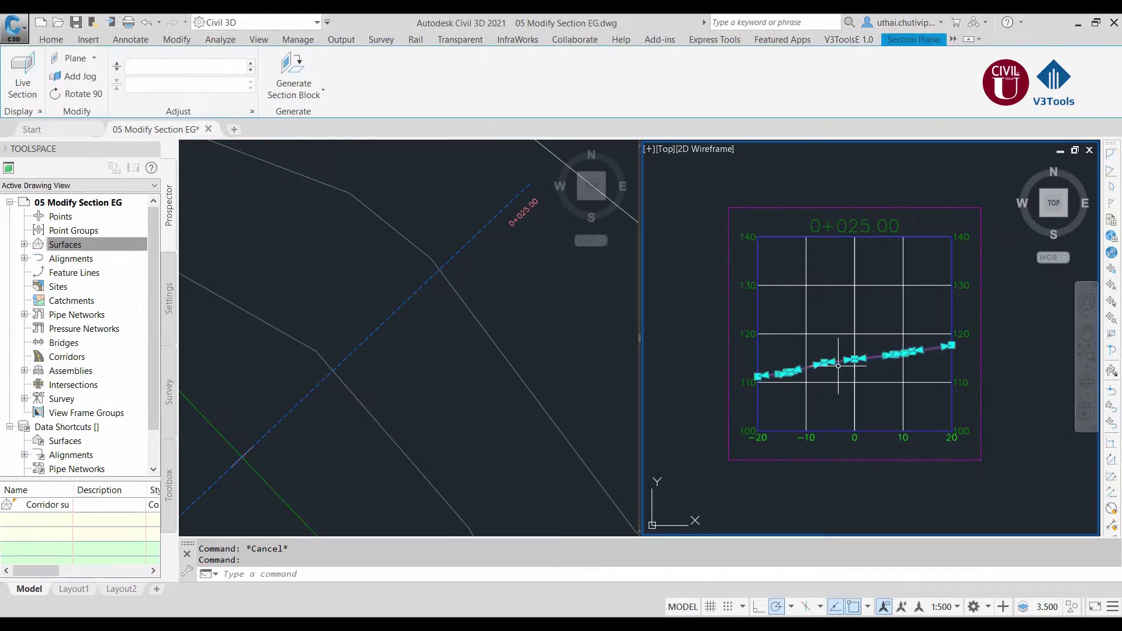
{"action": "key", "text": "Escape"}
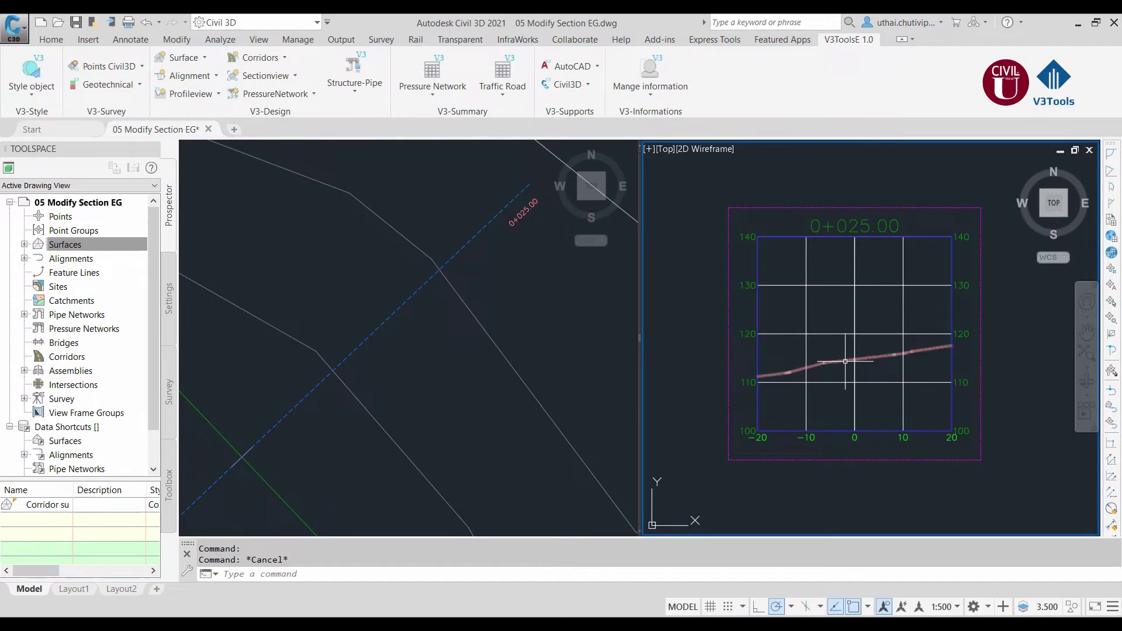
{"action": "scroll", "coordinate": [839, 365], "scroll_direction": "up", "scroll_amount": 2}
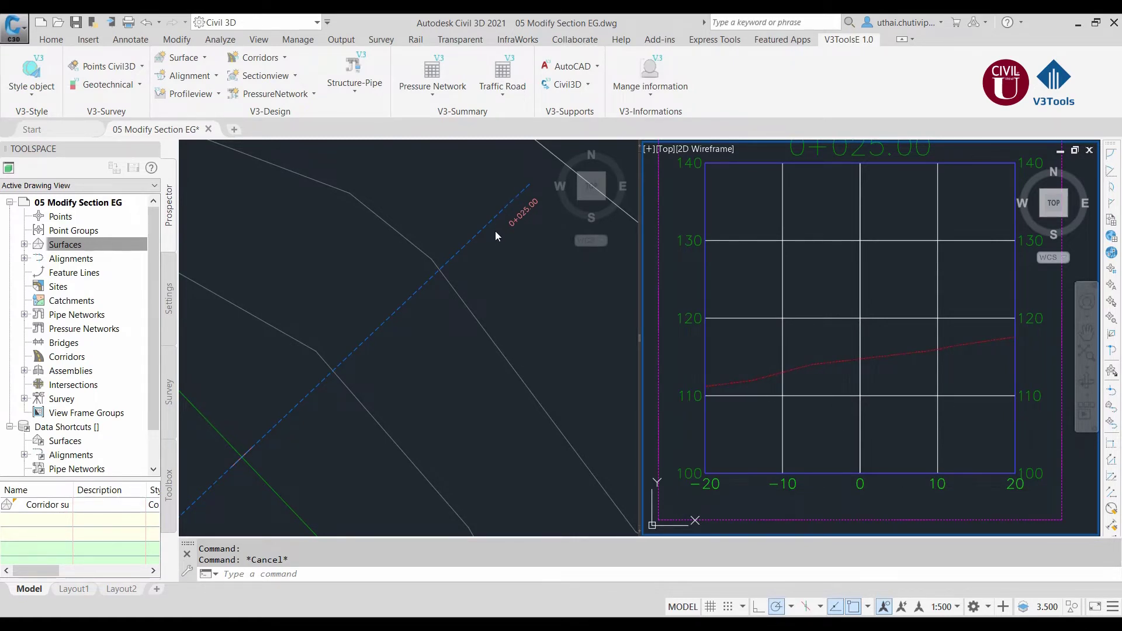
{"action": "middle_click_drag", "start_coordinate": [761, 202], "coordinate": [831, 253]}
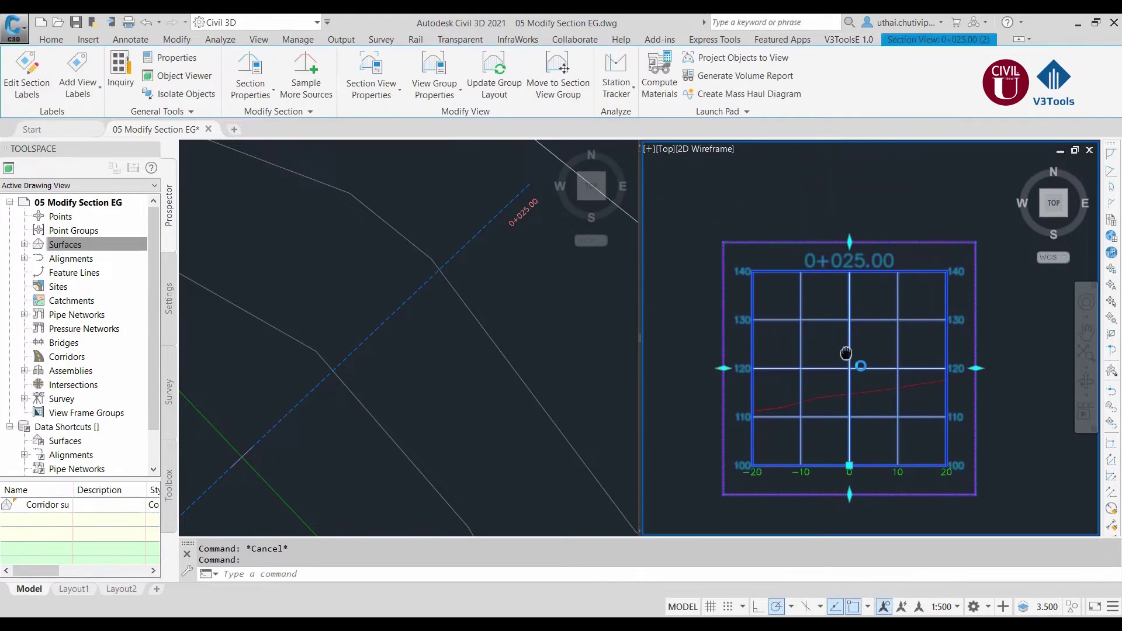
{"action": "scroll", "coordinate": [832, 253], "scroll_direction": "up", "scroll_amount": 2}
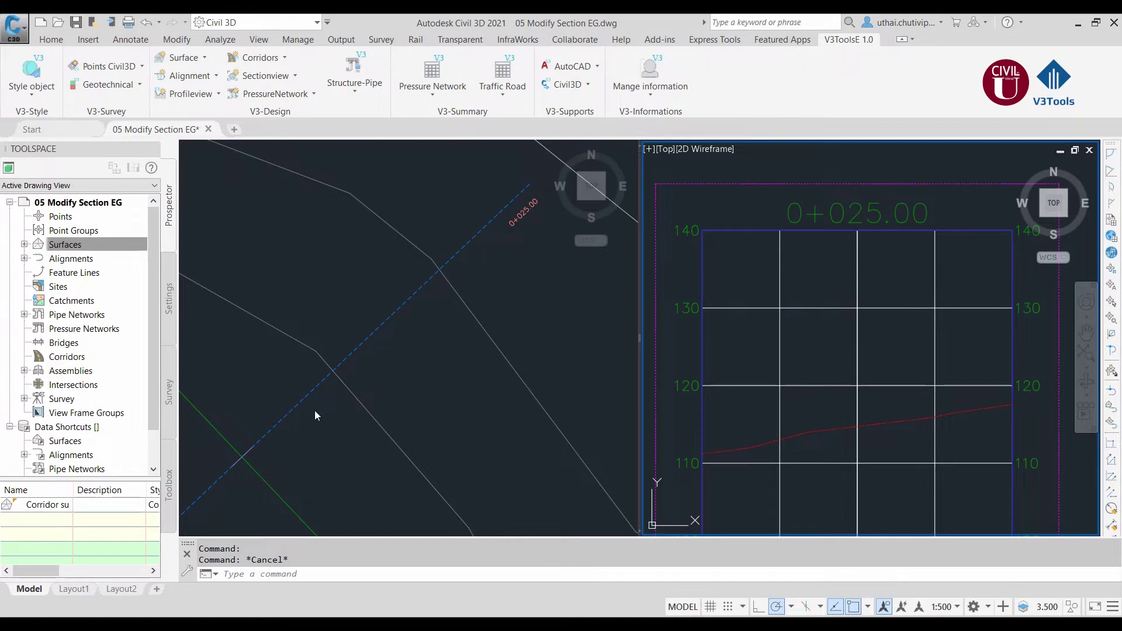
{"action": "left_click", "coordinate": [402, 338]}
{"action": "scroll", "coordinate": [462, 280], "scroll_direction": "down", "scroll_amount": 3}
{"action": "scroll", "coordinate": [421, 324], "scroll_direction": "up", "scroll_amount": 1}
{"action": "scroll", "coordinate": [483, 258], "scroll_direction": "up", "scroll_amount": 1}
{"action": "scroll", "coordinate": [466, 245], "scroll_direction": "up", "scroll_amount": 1}
{"action": "scroll", "coordinate": [465, 245], "scroll_direction": "up", "scroll_amount": 1}
{"action": "left_click", "coordinate": [675, 307]}
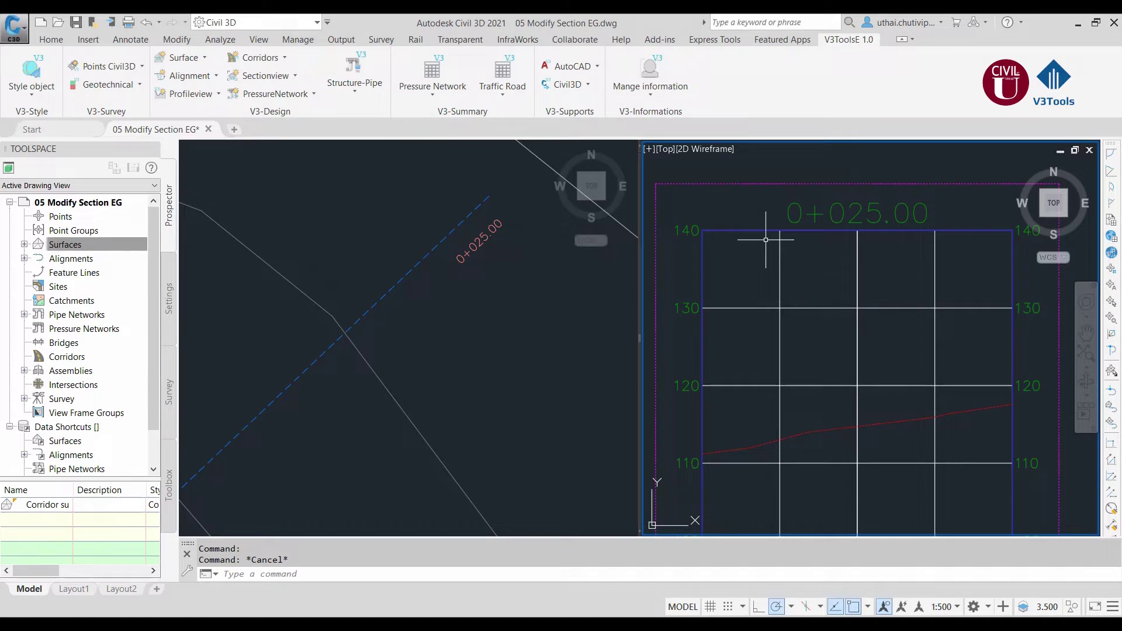
{"action": "scroll", "coordinate": [766, 240], "scroll_direction": "down", "scroll_amount": 2}
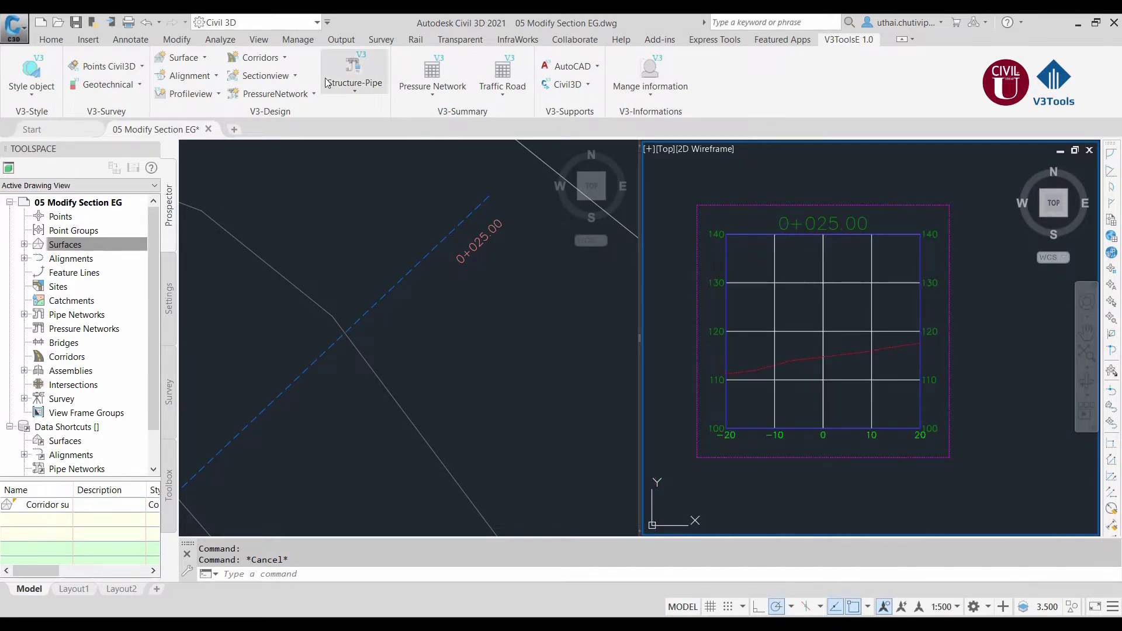
Step: Launch V3Tools Modify Section EG from the Sectionview list and move its window aside
{"action": "left_click", "coordinate": [264, 76]}
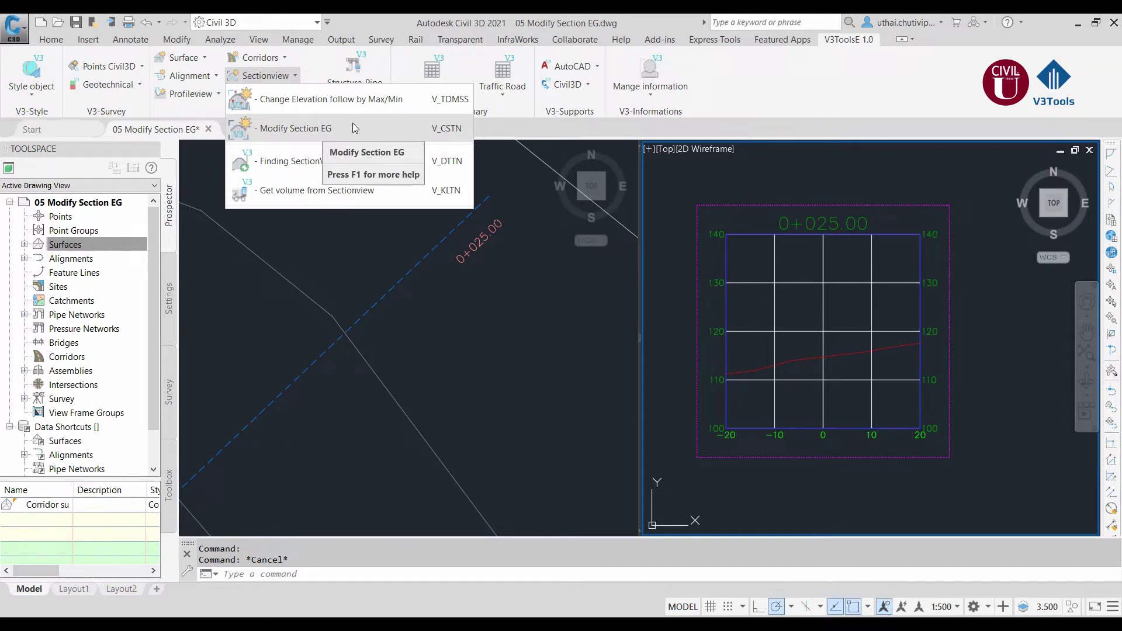
{"action": "left_click", "coordinate": [282, 80]}
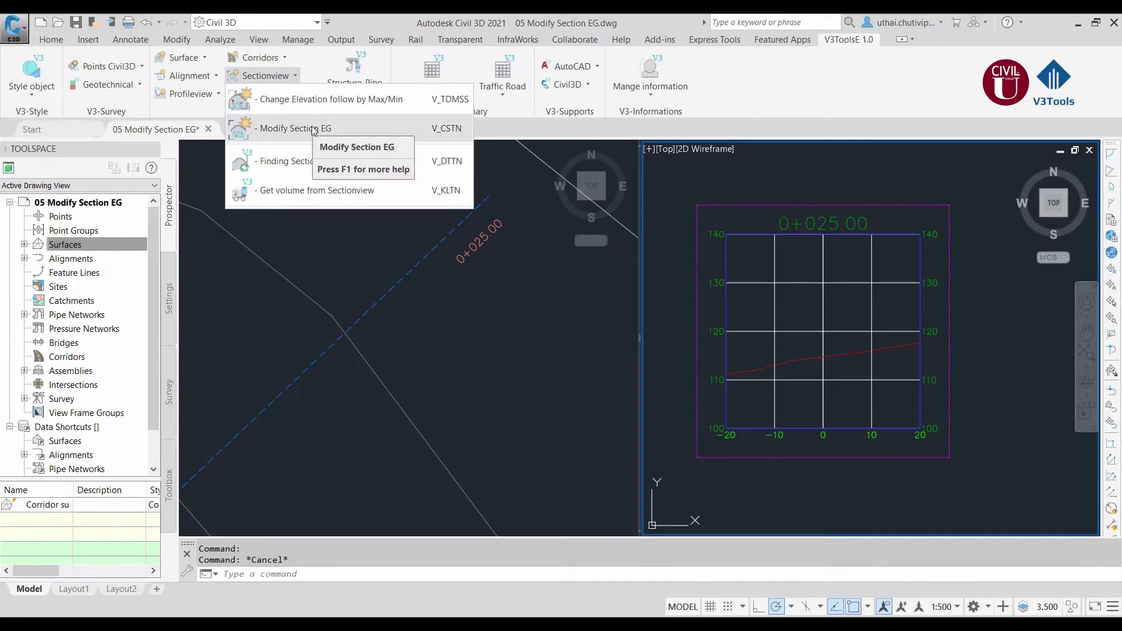
{"action": "left_click", "coordinate": [314, 129]}
{"action": "left_click_drag", "start_coordinate": [401, 188], "coordinate": [383, 127]}
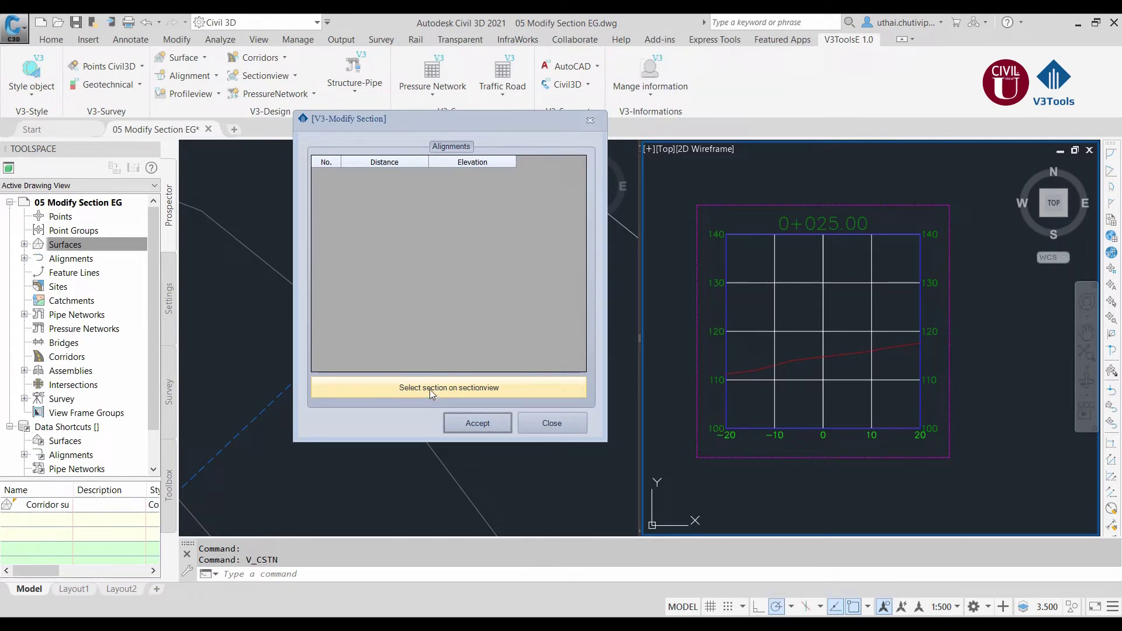
Step: Pick the 0+025.00 ground line to list its 11 points, distances -20.000 to 20.000
{"action": "left_click", "coordinate": [429, 390]}
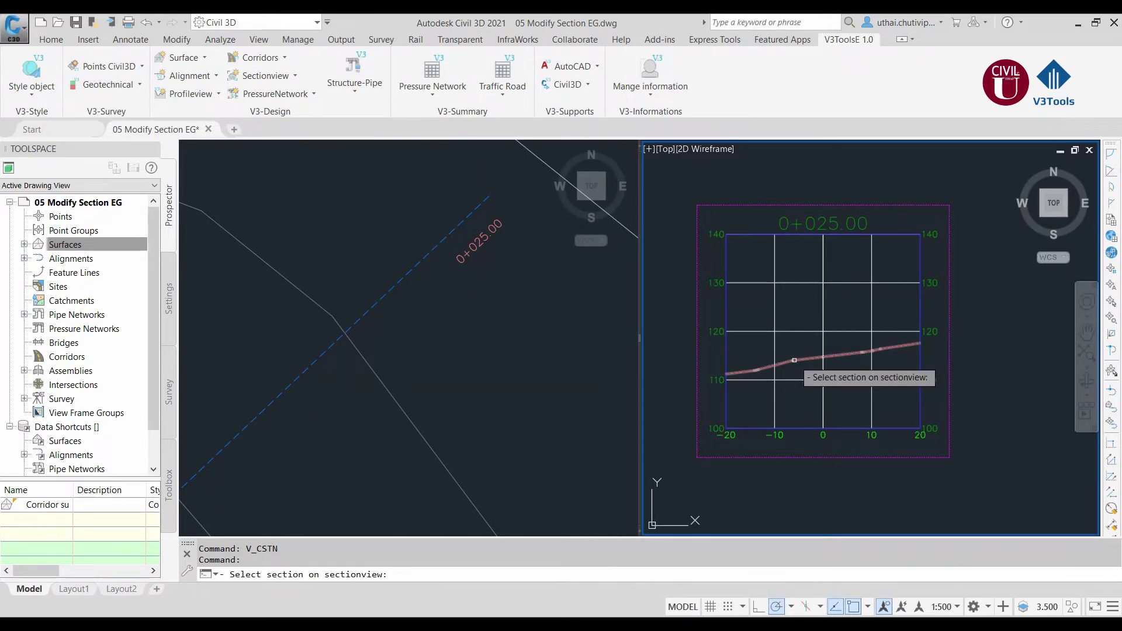
{"action": "left_click", "coordinate": [794, 360]}
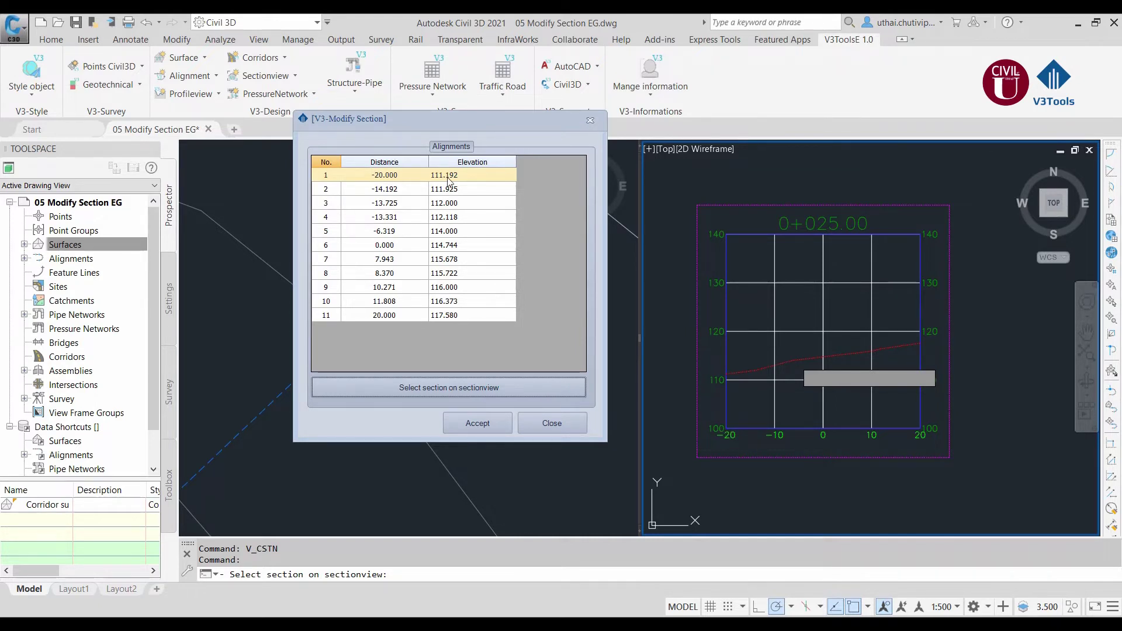
{"action": "left_click", "coordinate": [758, 368]}
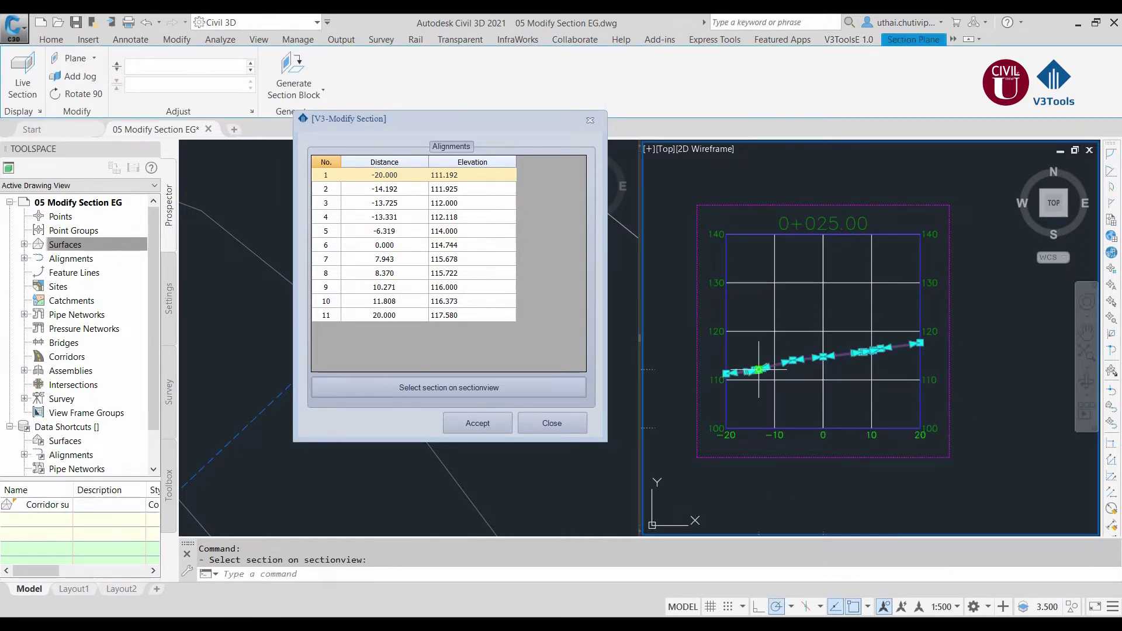
Step: Raise the ground line's left end so point 1 reads elevation 113.664
{"action": "scroll", "coordinate": [759, 370], "scroll_direction": "up", "scroll_amount": 1}
{"action": "scroll", "coordinate": [754, 365], "scroll_direction": "up", "scroll_amount": 3}
{"action": "scroll", "coordinate": [690, 340], "scroll_direction": "up", "scroll_amount": 2}
{"action": "scroll", "coordinate": [689, 339], "scroll_direction": "up", "scroll_amount": 1}
{"action": "scroll", "coordinate": [690, 339], "scroll_direction": "down", "scroll_amount": 2}
{"action": "scroll", "coordinate": [696, 351], "scroll_direction": "down", "scroll_amount": 1}
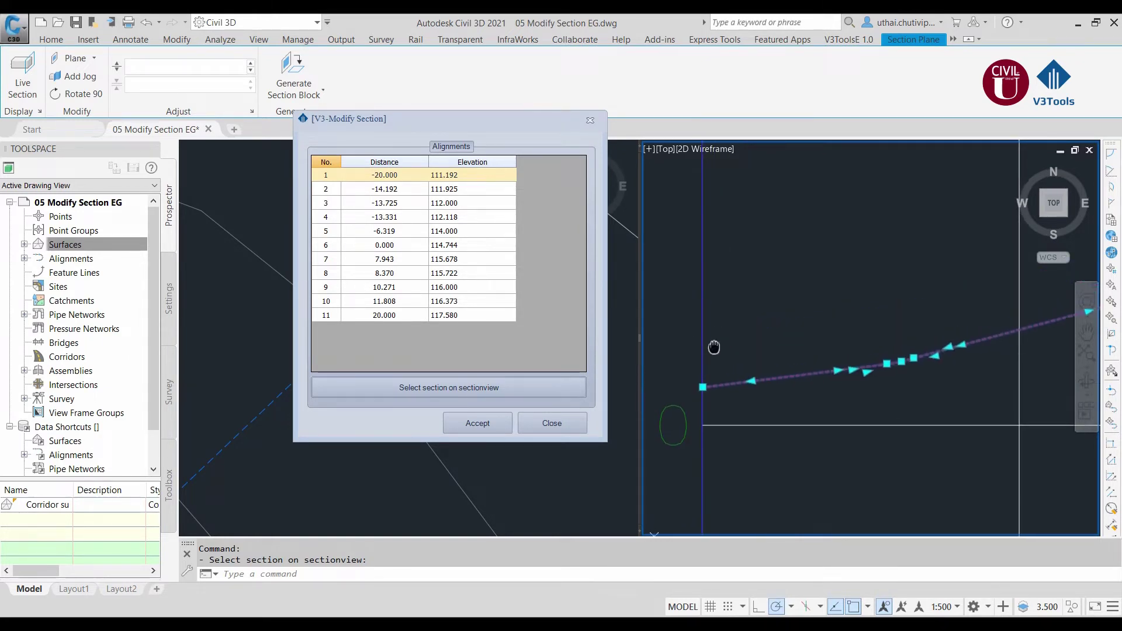
{"action": "left_click", "coordinate": [705, 380]}
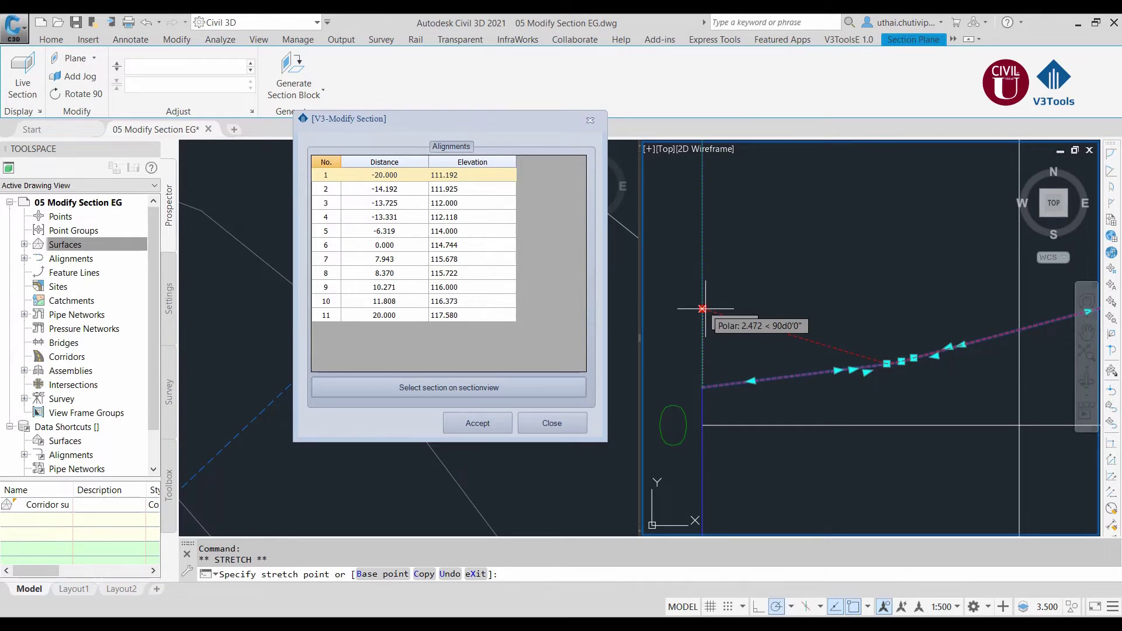
{"action": "left_click", "coordinate": [702, 309]}
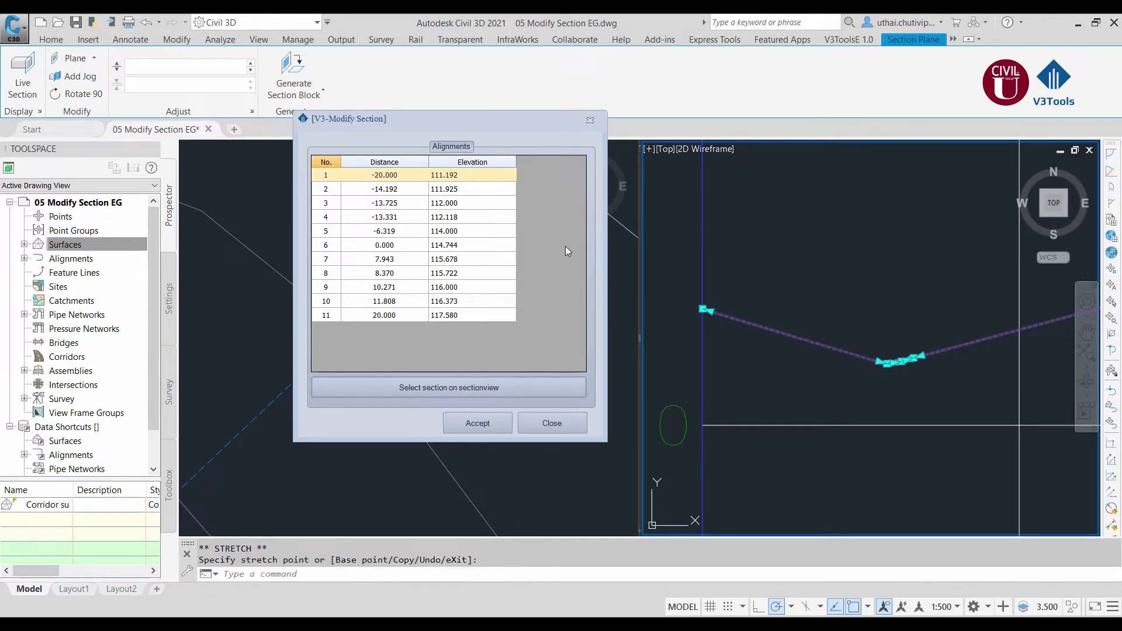
{"action": "left_click", "coordinate": [493, 193]}
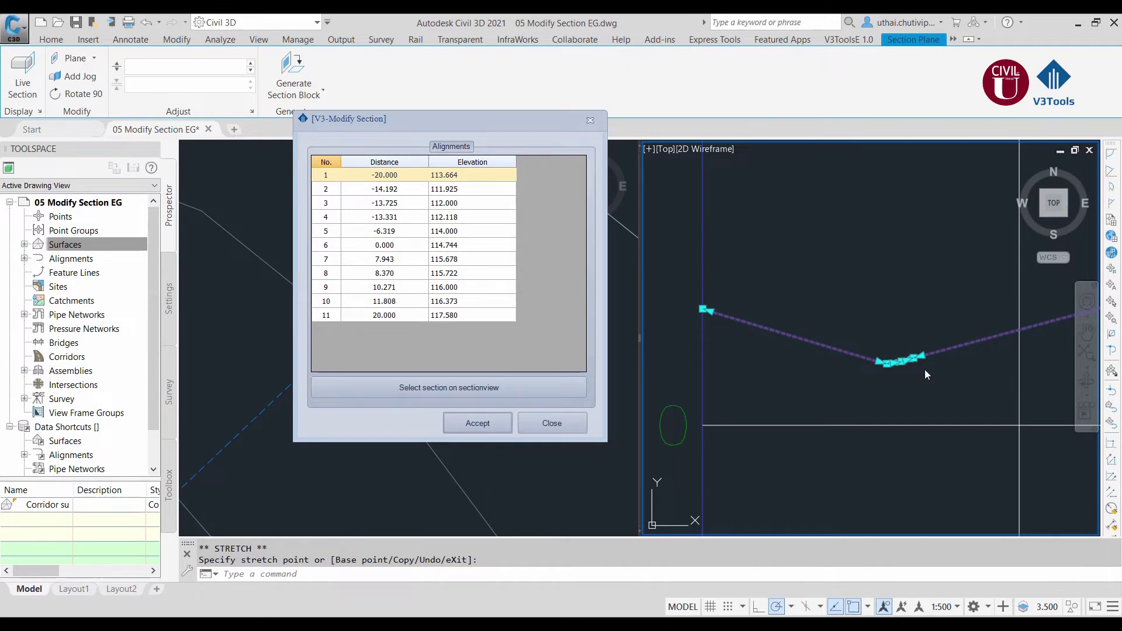
Step: Stretch the low vertex and a neighbouring vertex upward, then cancel the remaining stretch
{"action": "scroll", "coordinate": [900, 366], "scroll_direction": "up", "scroll_amount": 2}
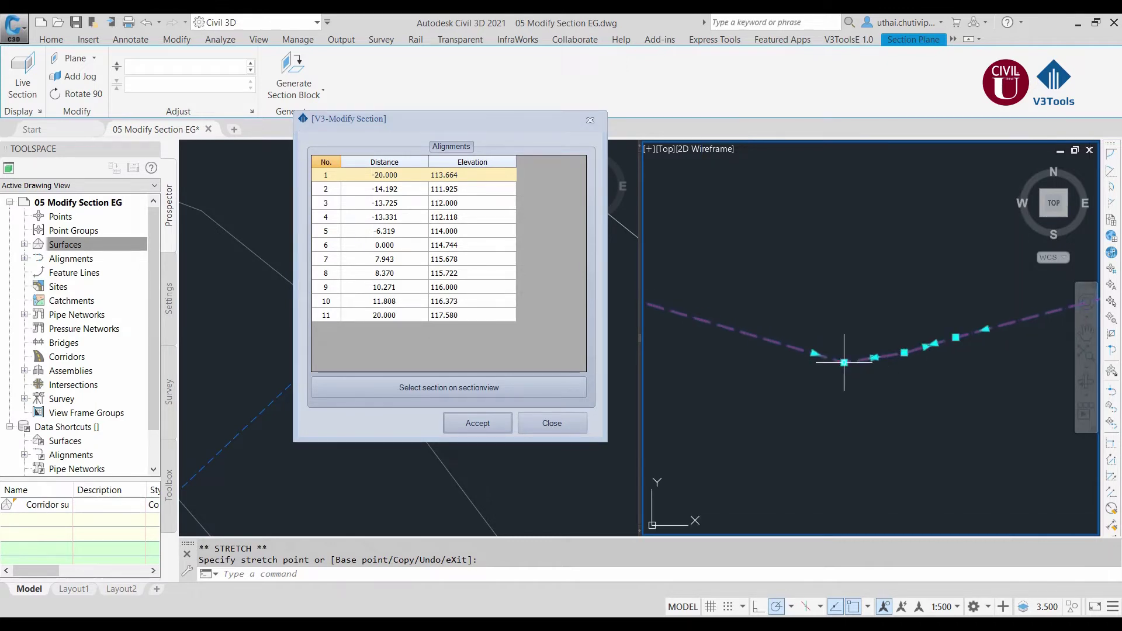
{"action": "scroll", "coordinate": [901, 366], "scroll_direction": "up", "scroll_amount": 2}
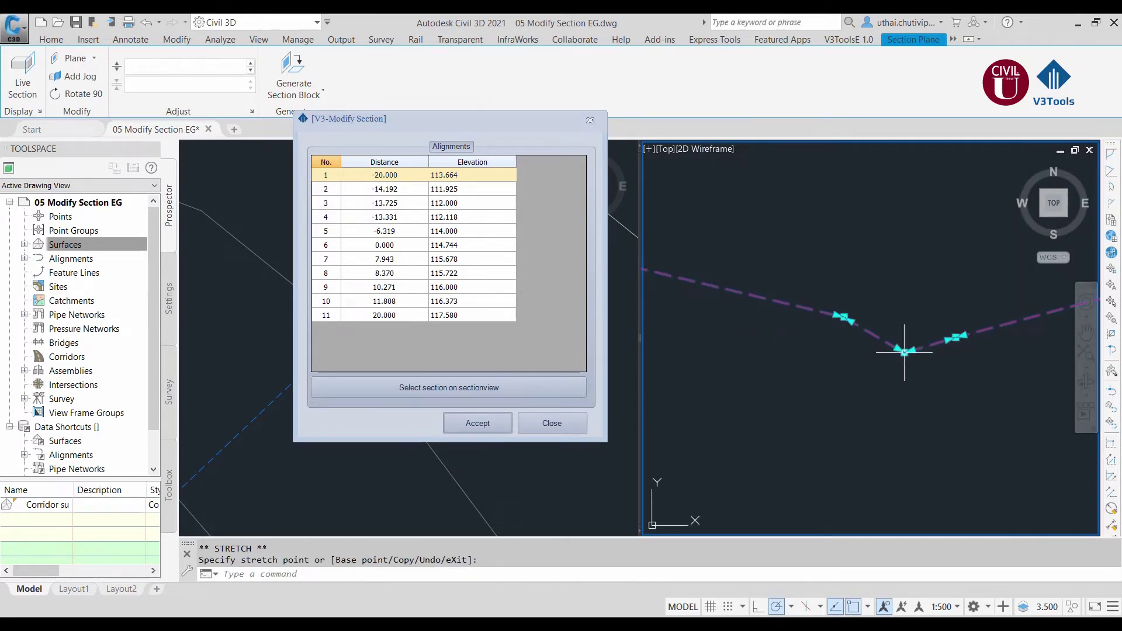
{"action": "scroll", "coordinate": [901, 352], "scroll_direction": "up", "scroll_amount": 2}
{"action": "middle_click_drag", "start_coordinate": [901, 352], "coordinate": [898, 480]}
{"action": "left_click", "coordinate": [898, 371]}
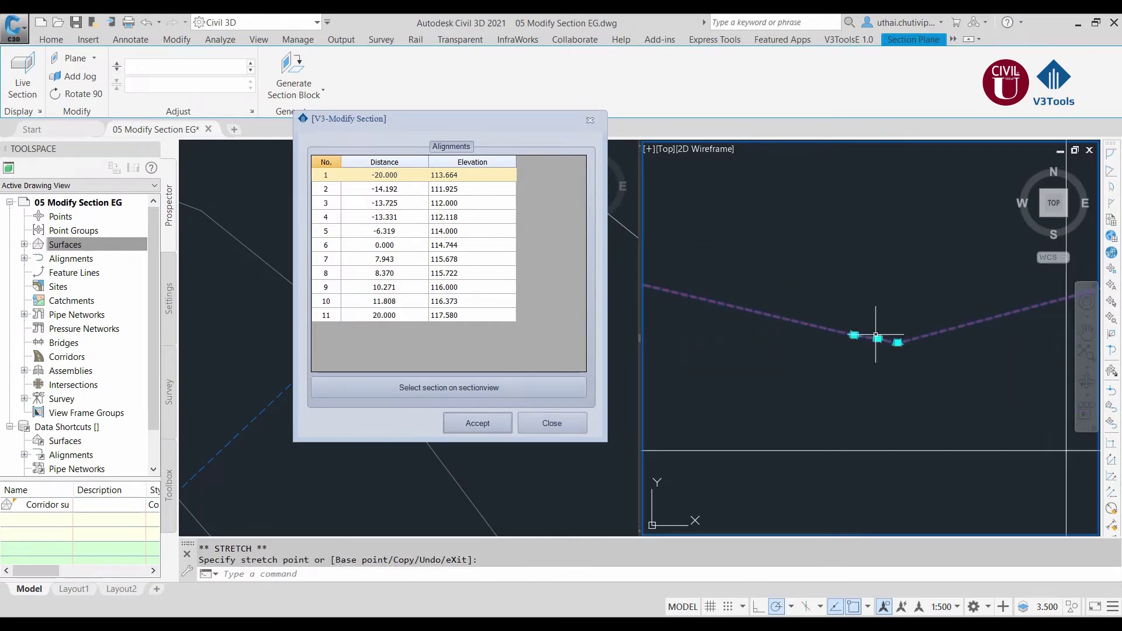
{"action": "left_click", "coordinate": [841, 366]}
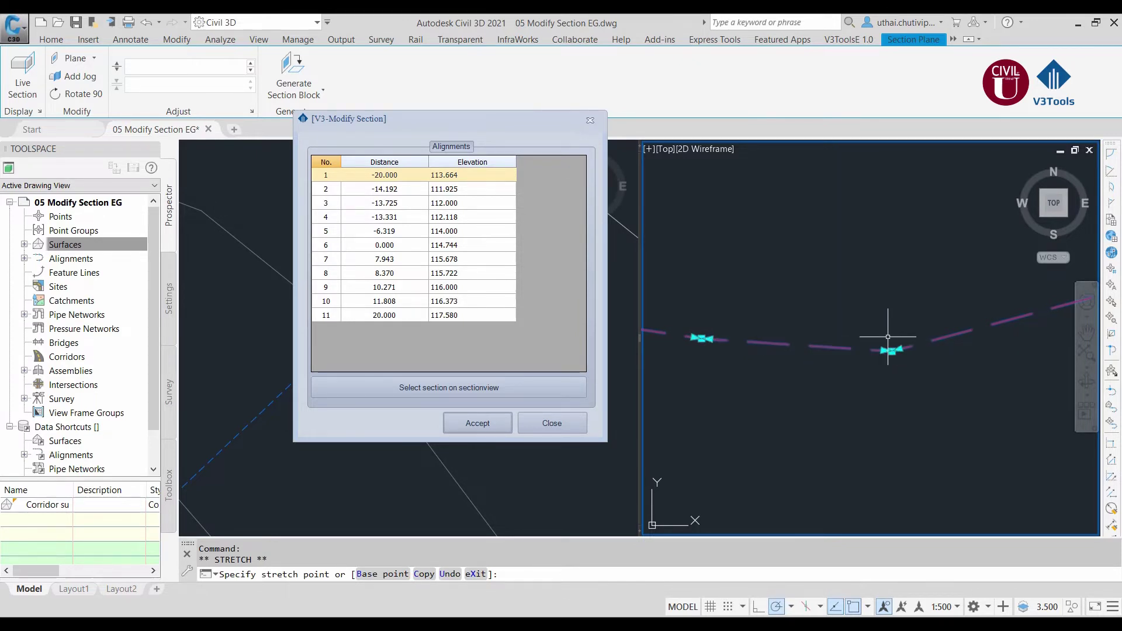
{"action": "left_click", "coordinate": [858, 368]}
{"action": "scroll", "coordinate": [858, 368], "scroll_direction": "up", "scroll_amount": 3}
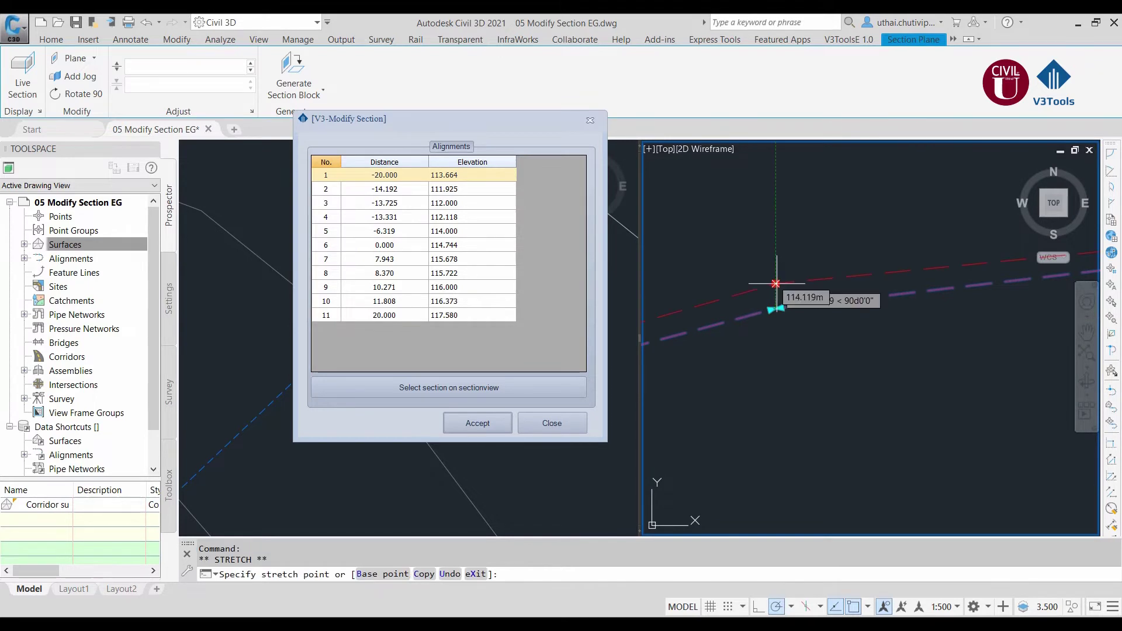
{"action": "scroll", "coordinate": [765, 275], "scroll_direction": "up", "scroll_amount": 2}
{"action": "left_click", "coordinate": [764, 278]}
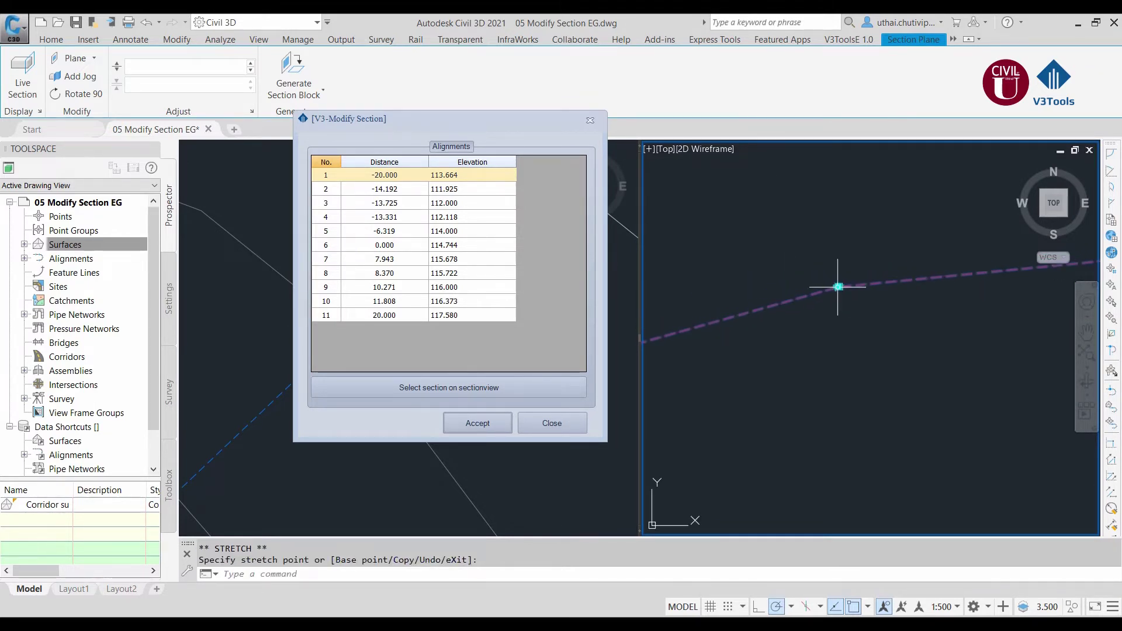
{"action": "key", "text": "Escape"}
{"action": "scroll", "coordinate": [810, 286], "scroll_direction": "down", "scroll_amount": 3}
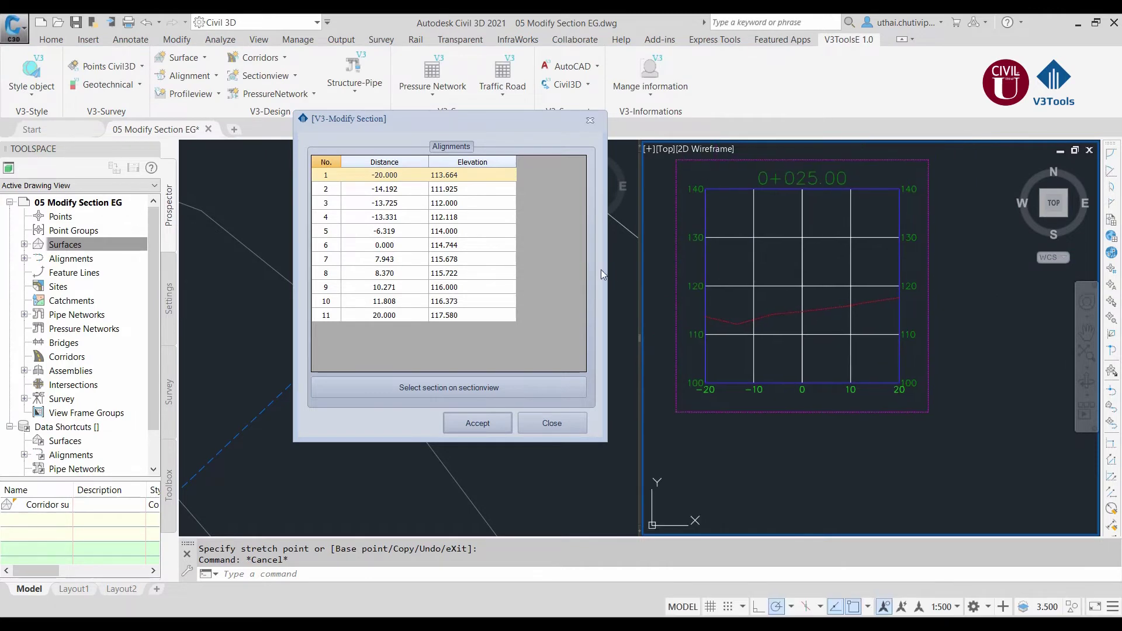
Step: Raise the vertex at distance 10.271 into a peak on the 0+025 ground line
{"action": "left_click", "coordinate": [498, 235]}
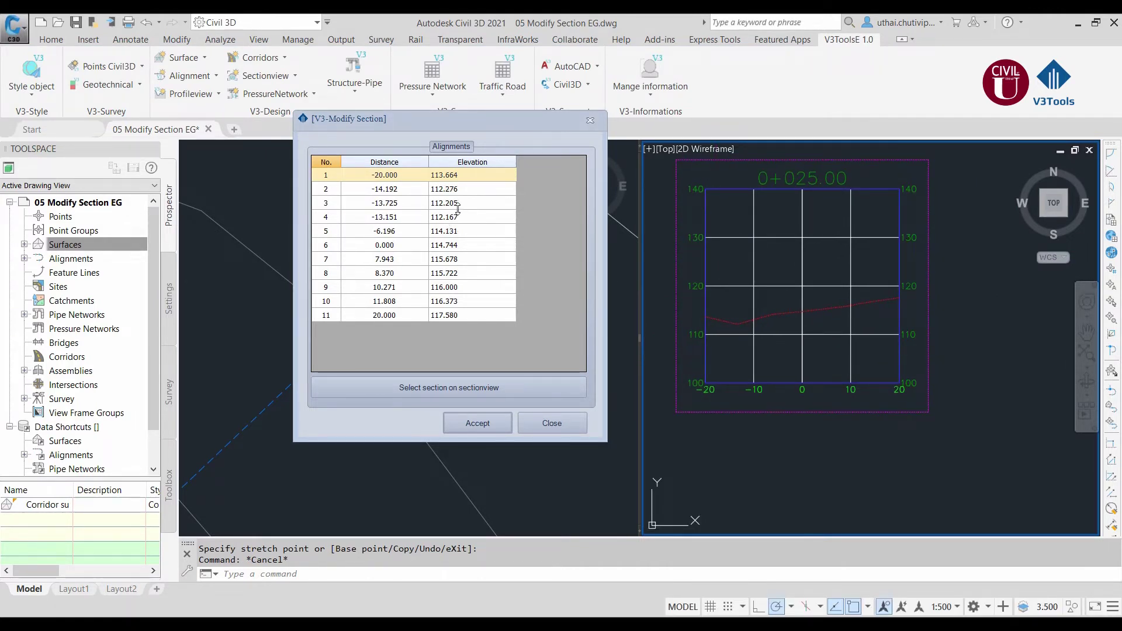
{"action": "scroll", "coordinate": [818, 309], "scroll_direction": "up", "scroll_amount": 5}
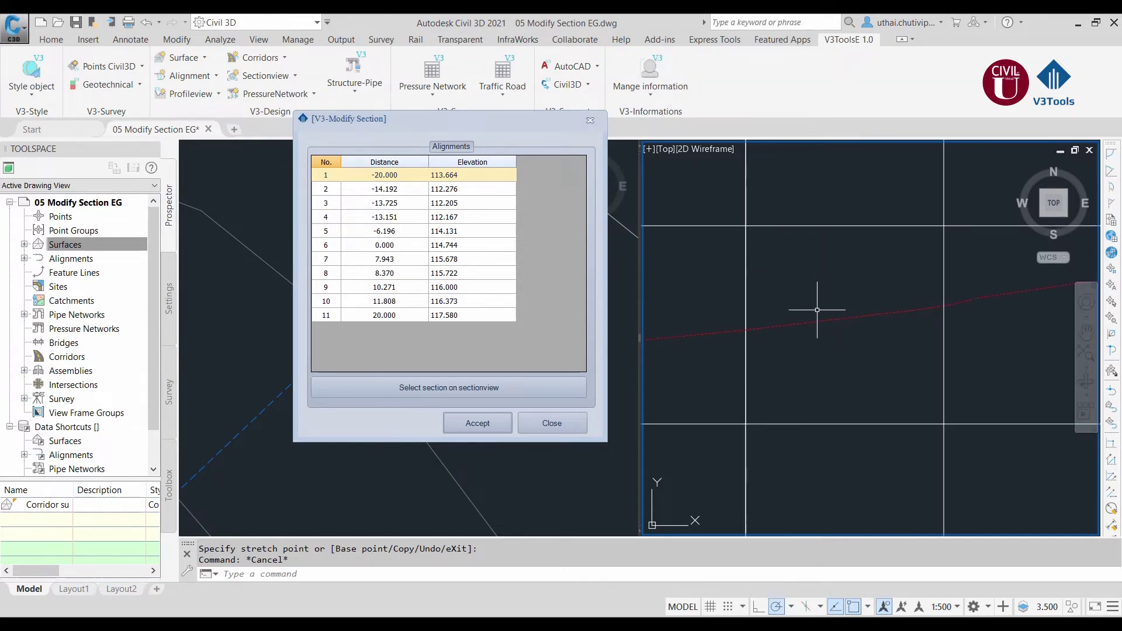
{"action": "left_click", "coordinate": [818, 310]}
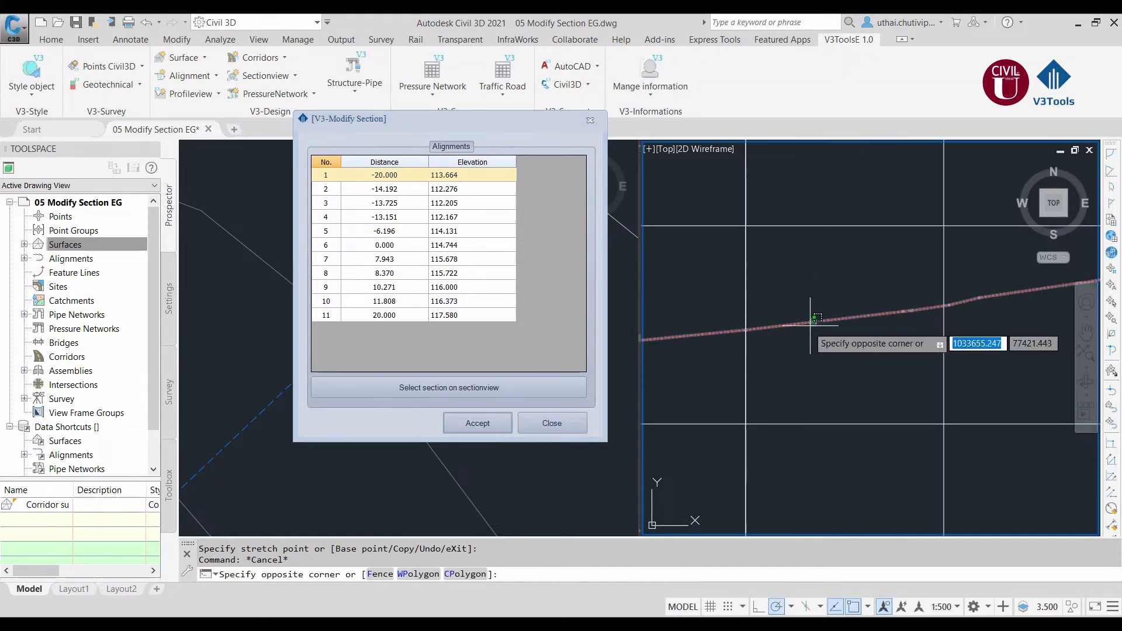
{"action": "left_click", "coordinate": [841, 318]}
{"action": "left_click", "coordinate": [963, 298]}
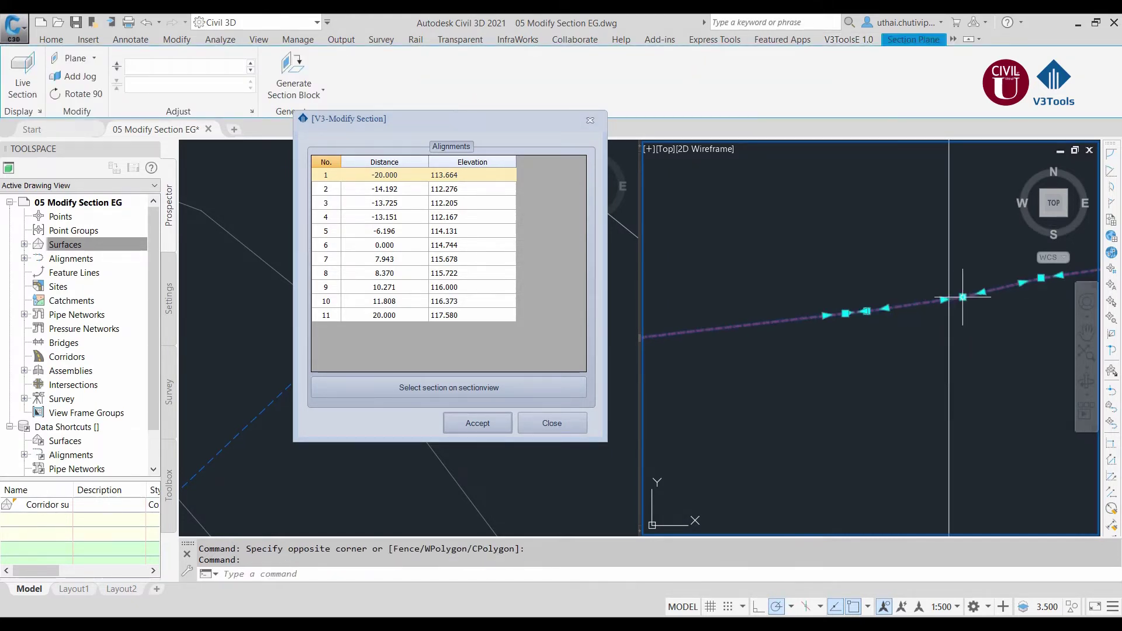
{"action": "left_click", "coordinate": [964, 247]}
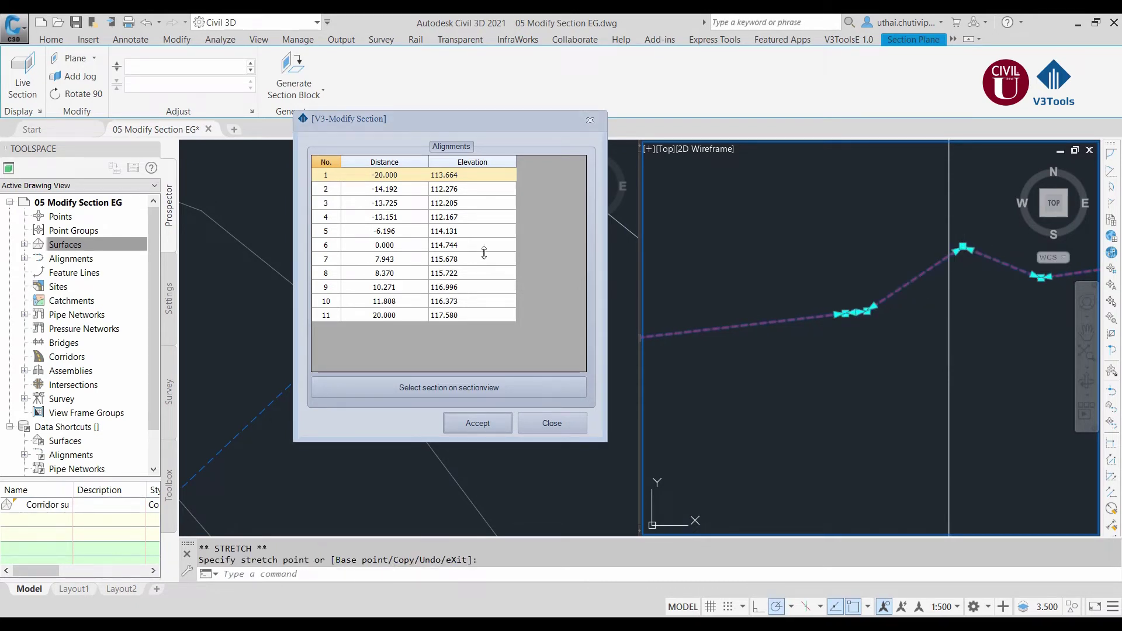
Step: Review the 11-point table and accept the edited 0+025 section points
{"action": "left_click_drag", "start_coordinate": [313, 197], "coordinate": [328, 197]}
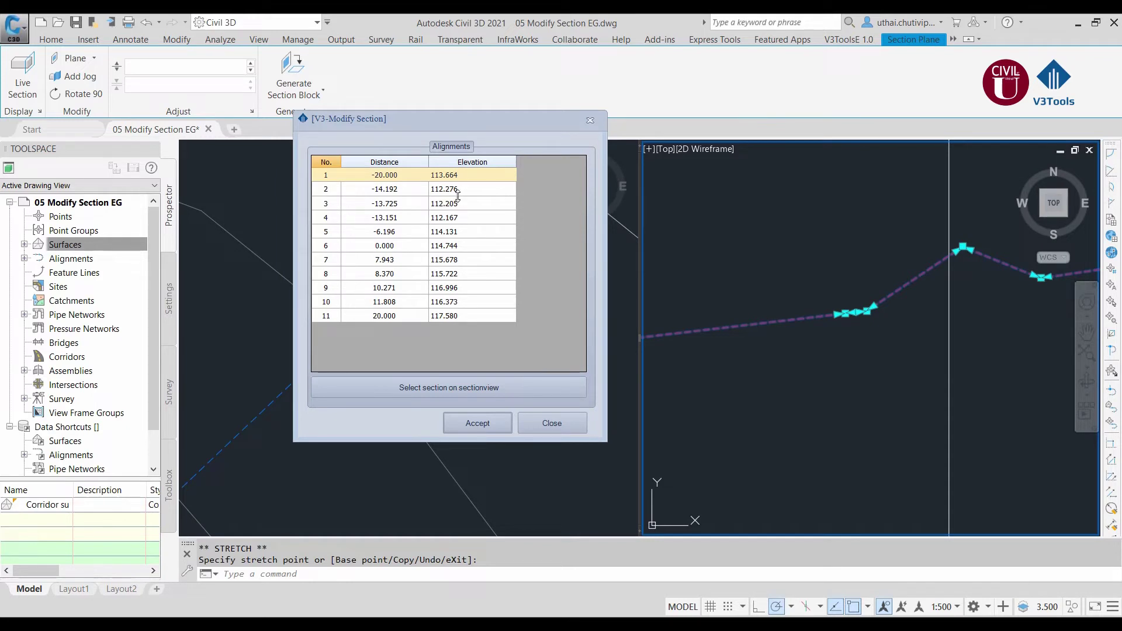
{"action": "left_click_drag", "start_coordinate": [466, 116], "coordinate": [779, 94]}
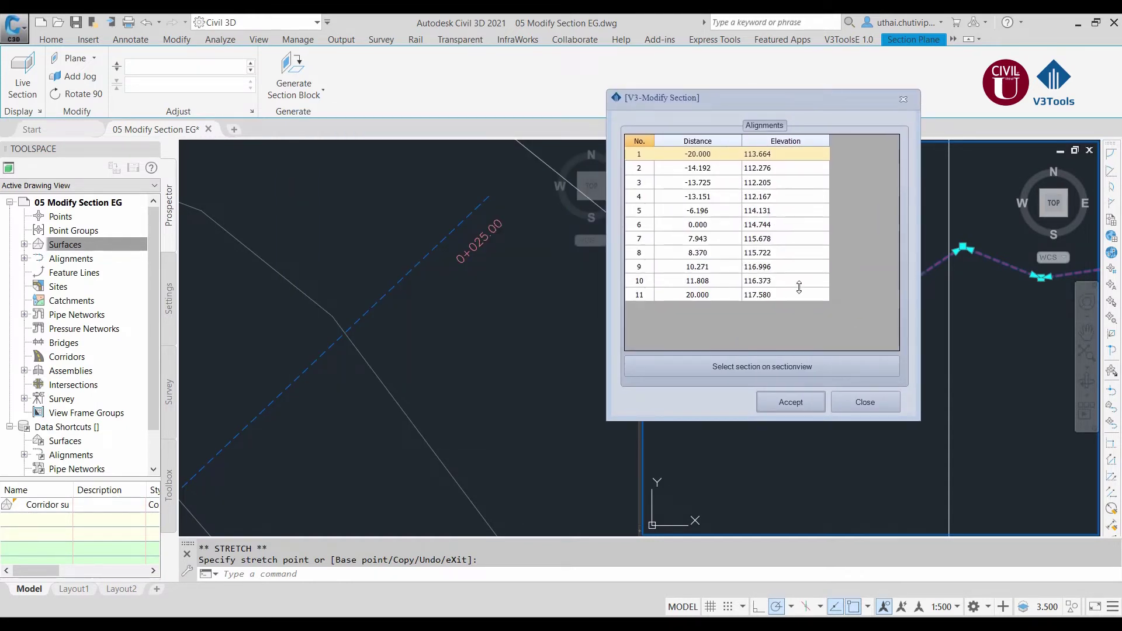
{"action": "left_click_drag", "start_coordinate": [802, 99], "coordinate": [588, 79]}
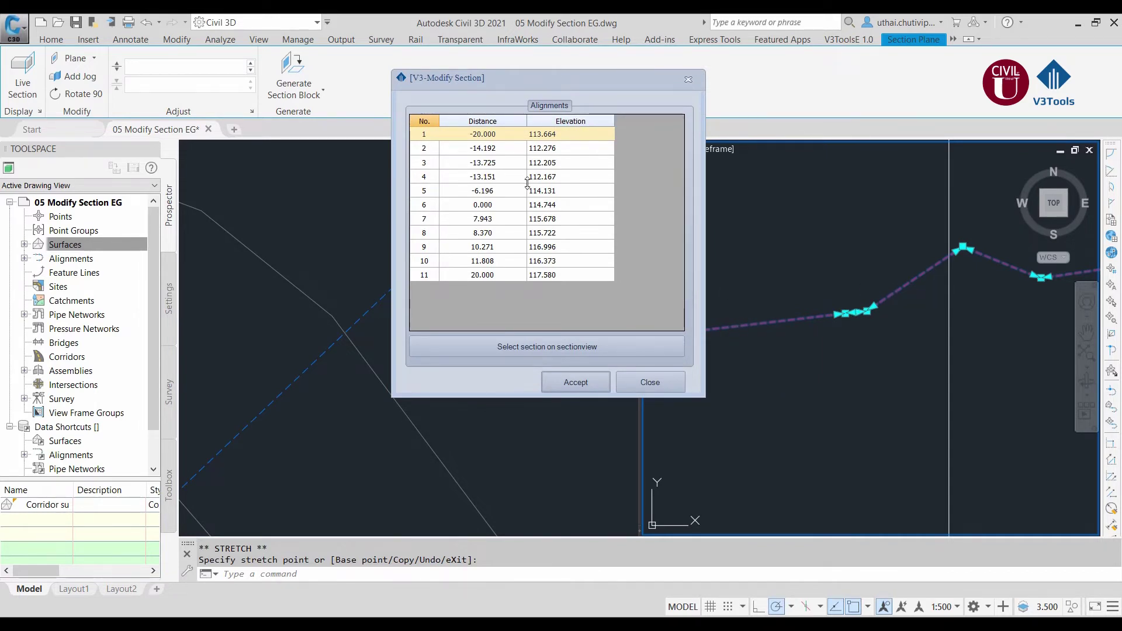
{"action": "left_click", "coordinate": [584, 386]}
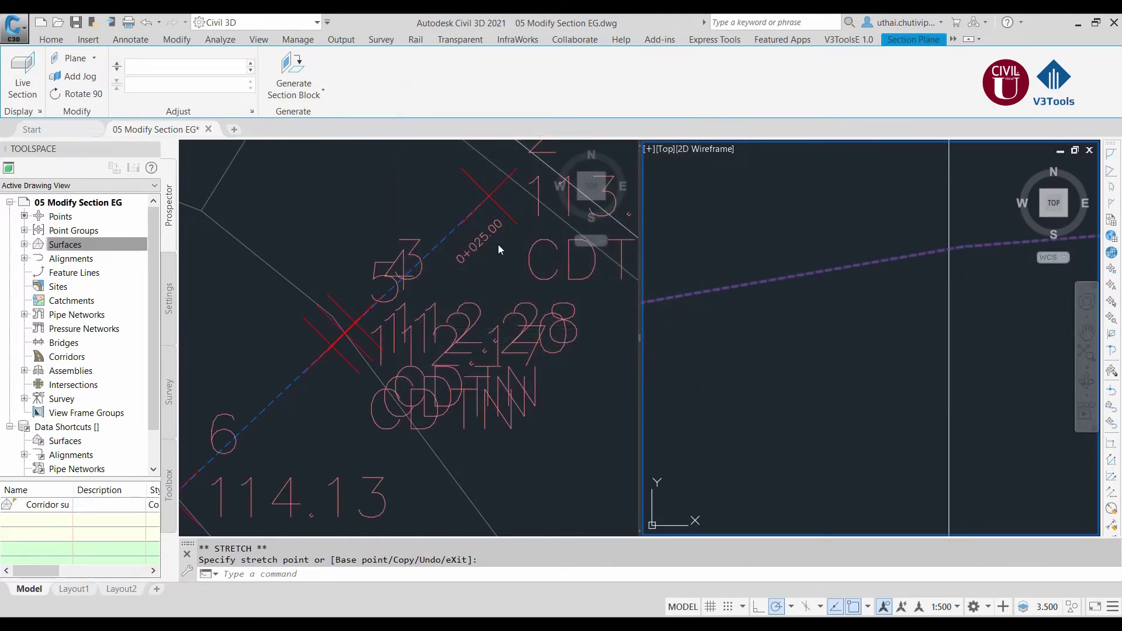
Step: Zoom and pan the plan and section views to frame the new CDTN points
{"action": "left_click", "coordinate": [500, 261]}
{"action": "scroll", "coordinate": [513, 284], "scroll_direction": "down", "scroll_amount": 2}
{"action": "scroll", "coordinate": [508, 281], "scroll_direction": "down", "scroll_amount": 1}
{"action": "scroll", "coordinate": [500, 277], "scroll_direction": "down", "scroll_amount": 1}
{"action": "scroll", "coordinate": [491, 272], "scroll_direction": "down", "scroll_amount": 1}
{"action": "scroll", "coordinate": [477, 266], "scroll_direction": "down", "scroll_amount": 1}
{"action": "scroll", "coordinate": [478, 266], "scroll_direction": "down", "scroll_amount": 1}
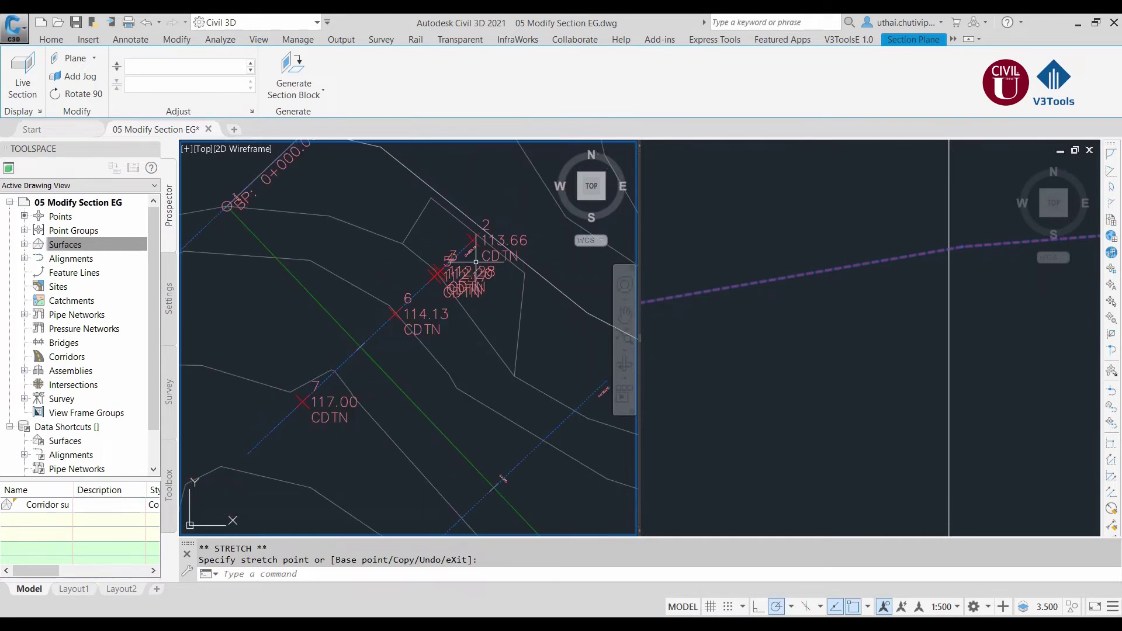
{"action": "left_click", "coordinate": [752, 320]}
{"action": "scroll", "coordinate": [813, 292], "scroll_direction": "up", "scroll_amount": 2}
{"action": "scroll", "coordinate": [811, 299], "scroll_direction": "up", "scroll_amount": 1}
{"action": "middle_click_drag", "start_coordinate": [810, 299], "coordinate": [948, 287]}
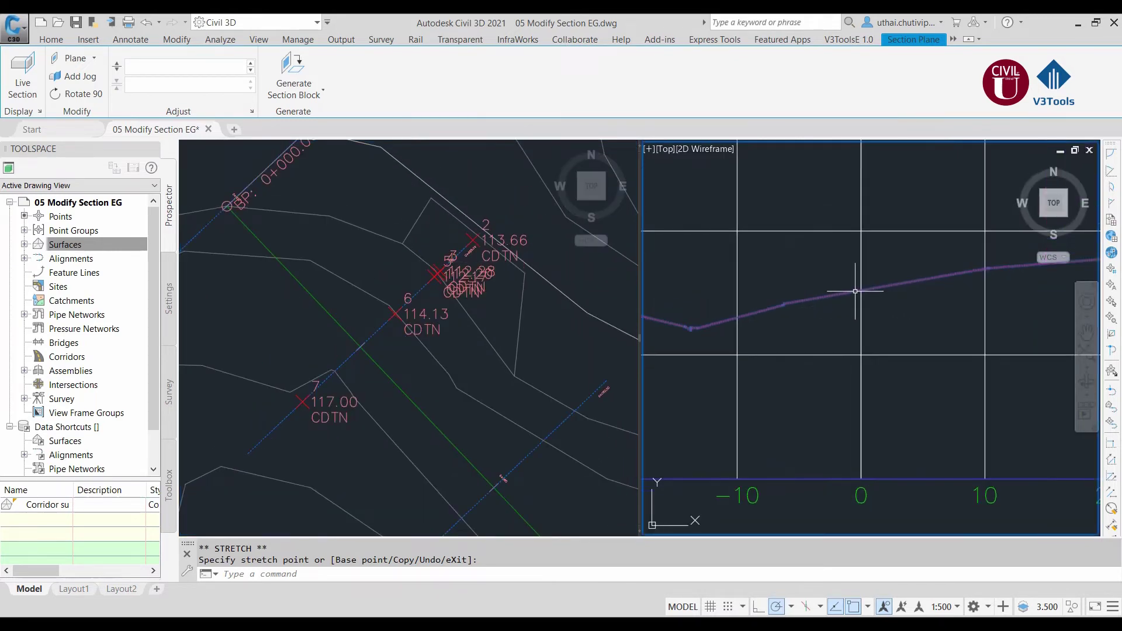
{"action": "left_click", "coordinate": [501, 345]}
{"action": "middle_click_drag", "start_coordinate": [406, 375], "coordinate": [432, 344]}
{"action": "scroll", "coordinate": [432, 344], "scroll_direction": "down", "scroll_amount": 2}
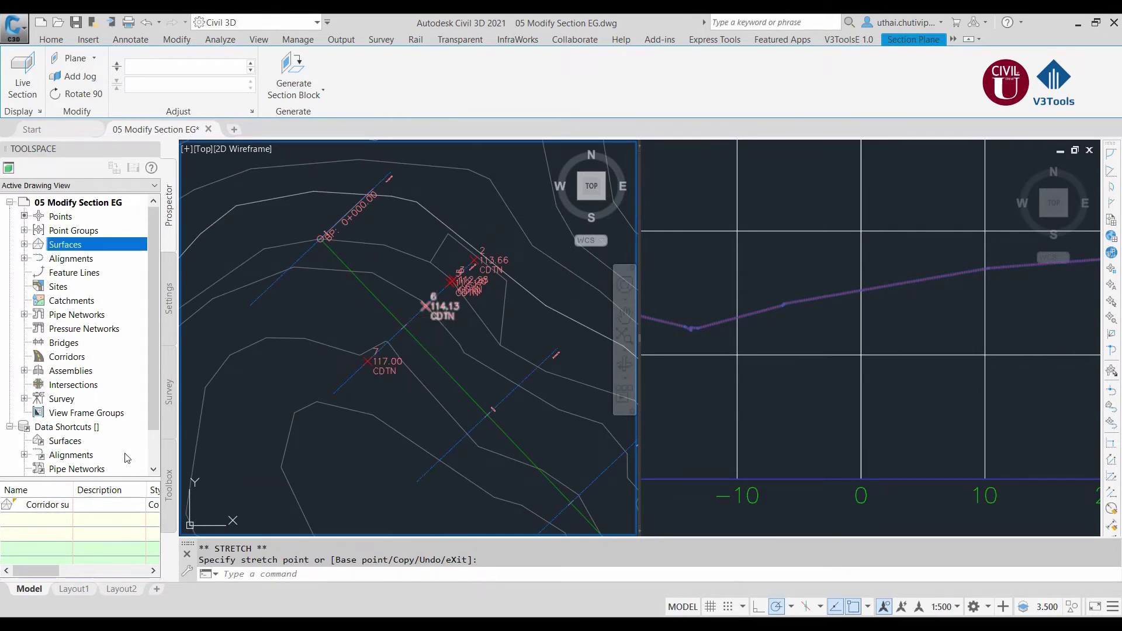
Step: List all drawing points with easting and northing, then cancel the leftover stretch
{"action": "left_click", "coordinate": [60, 216]}
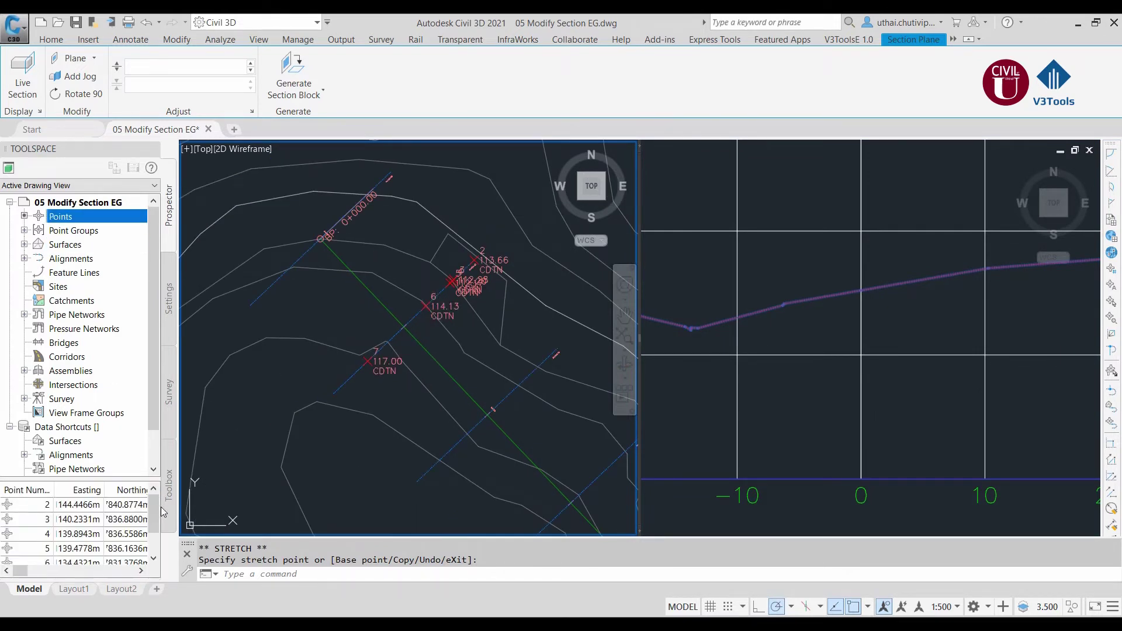
{"action": "left_click", "coordinate": [154, 514]}
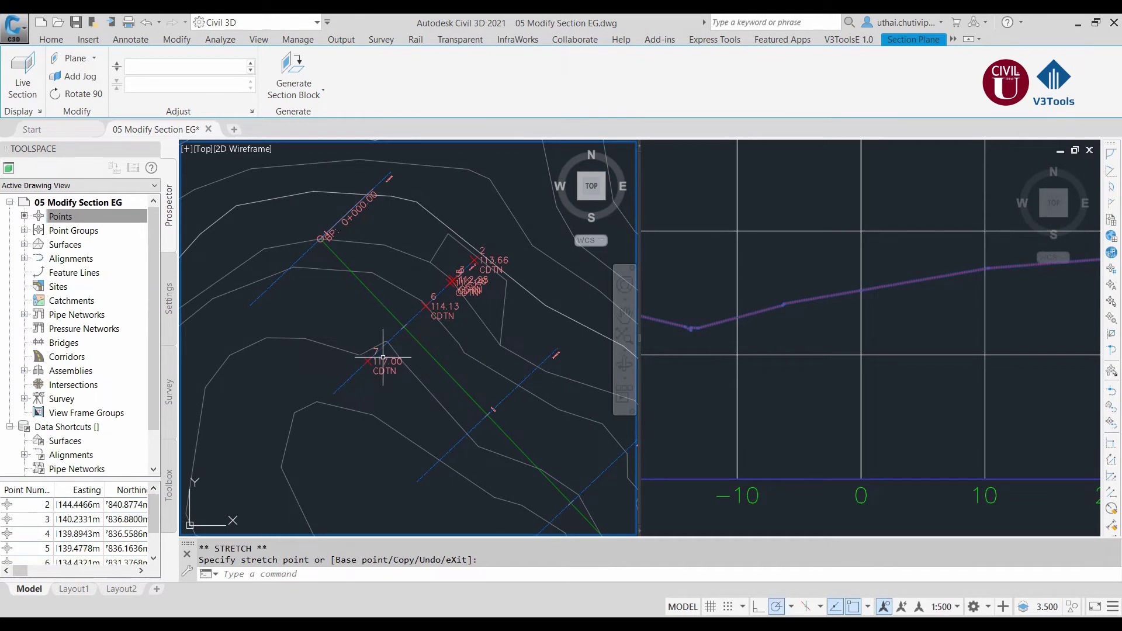
{"action": "left_click", "coordinate": [804, 267]}
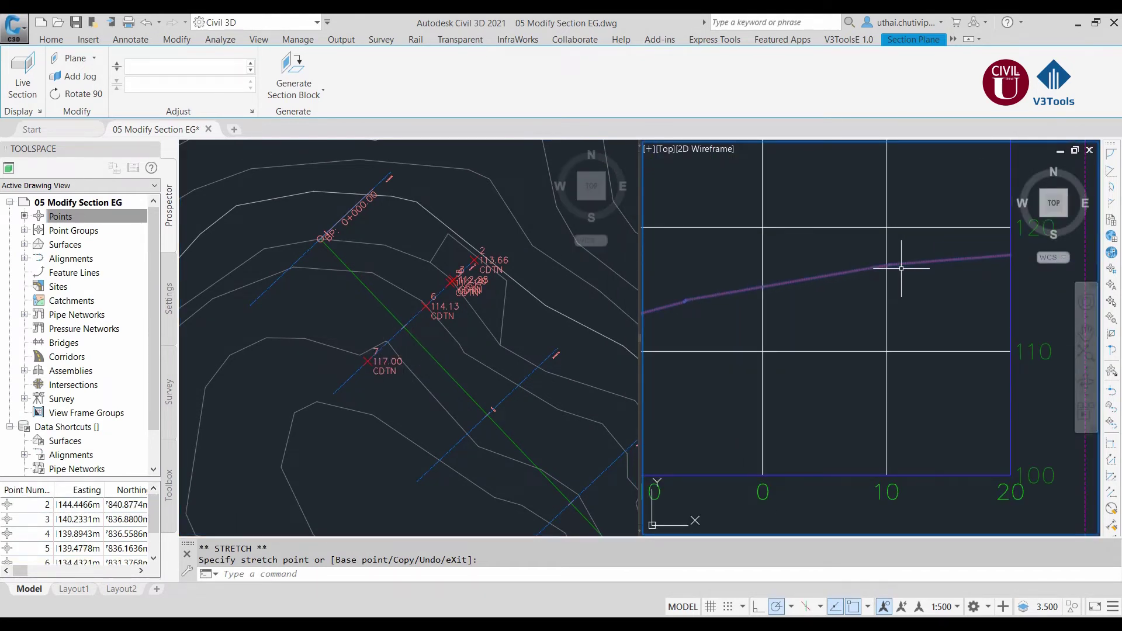
{"action": "mouse_move", "coordinate": [759, 298]}
{"action": "middle_mouse_down"}
{"action": "mouse_move", "coordinate": [819, 305]}
{"action": "mouse_move", "coordinate": [755, 268]}
{"action": "middle_mouse_up"}
{"action": "scroll", "coordinate": [762, 313], "scroll_direction": "up", "scroll_amount": 2}
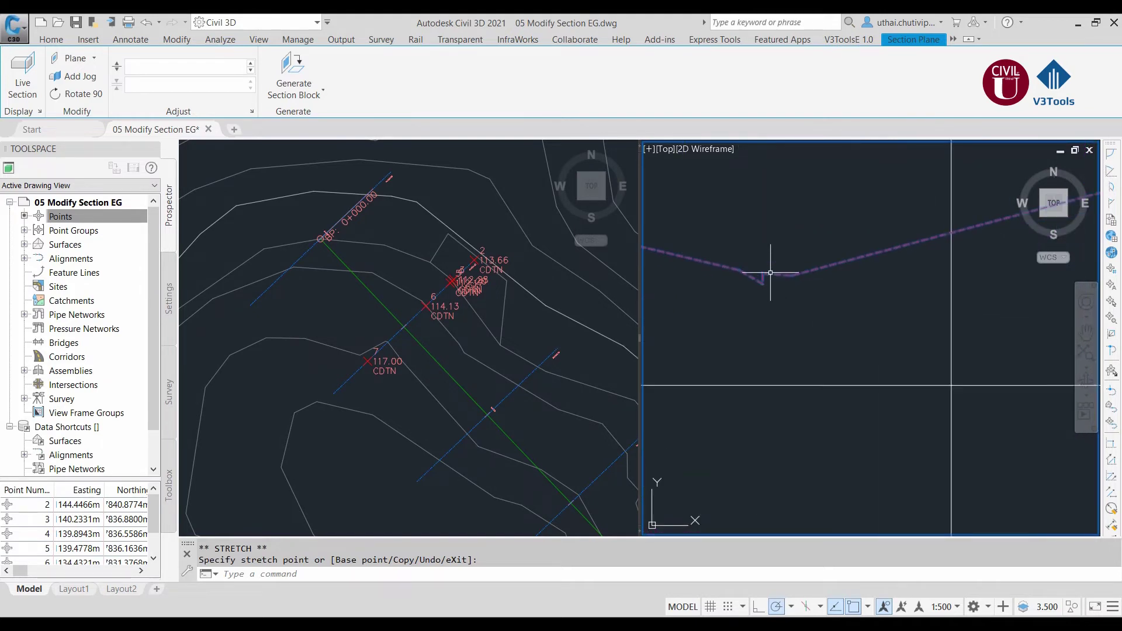
{"action": "scroll", "coordinate": [755, 268], "scroll_direction": "down", "scroll_amount": 4}
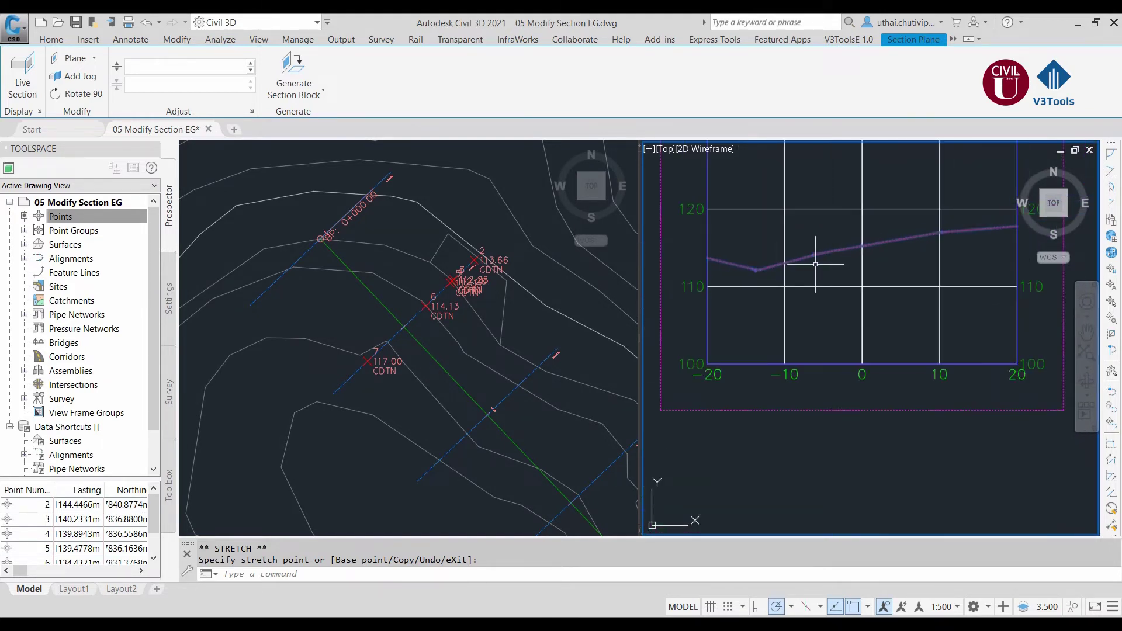
{"action": "middle_click_drag", "start_coordinate": [853, 265], "coordinate": [840, 322]}
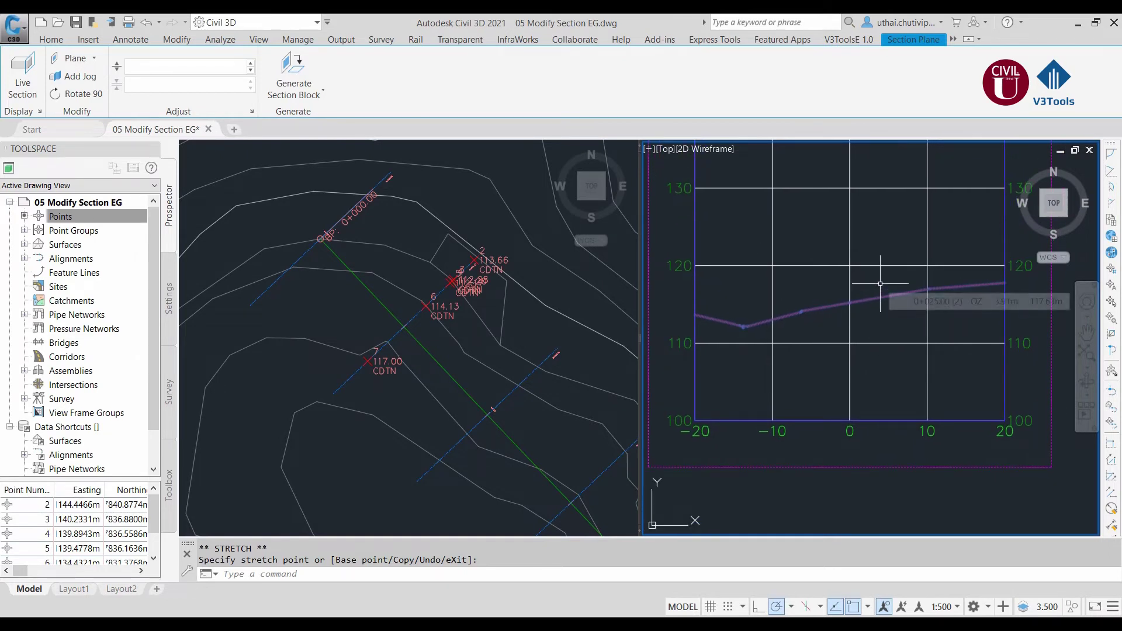
{"action": "key", "text": "Escape"}
{"action": "key", "text": "Escape"}
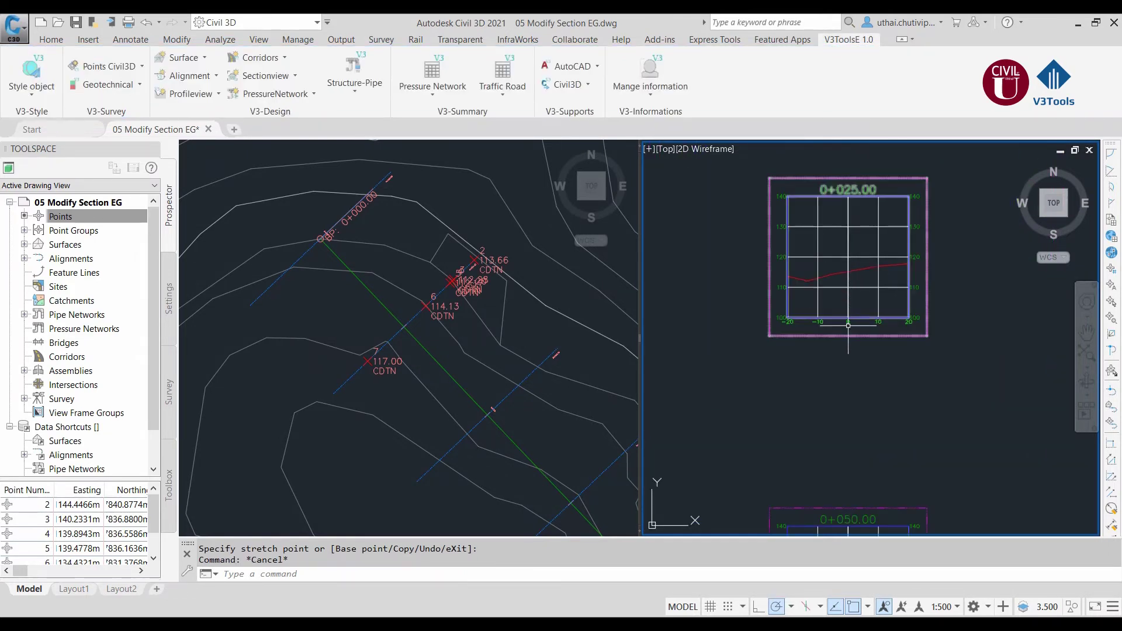
Step: Run Modify Section EG again and pick the 0+050 ground line, loading its 11 points
{"action": "middle_click_drag", "start_coordinate": [848, 252], "coordinate": [848, 318]}
{"action": "scroll", "coordinate": [849, 378], "scroll_direction": "up", "scroll_amount": 2}
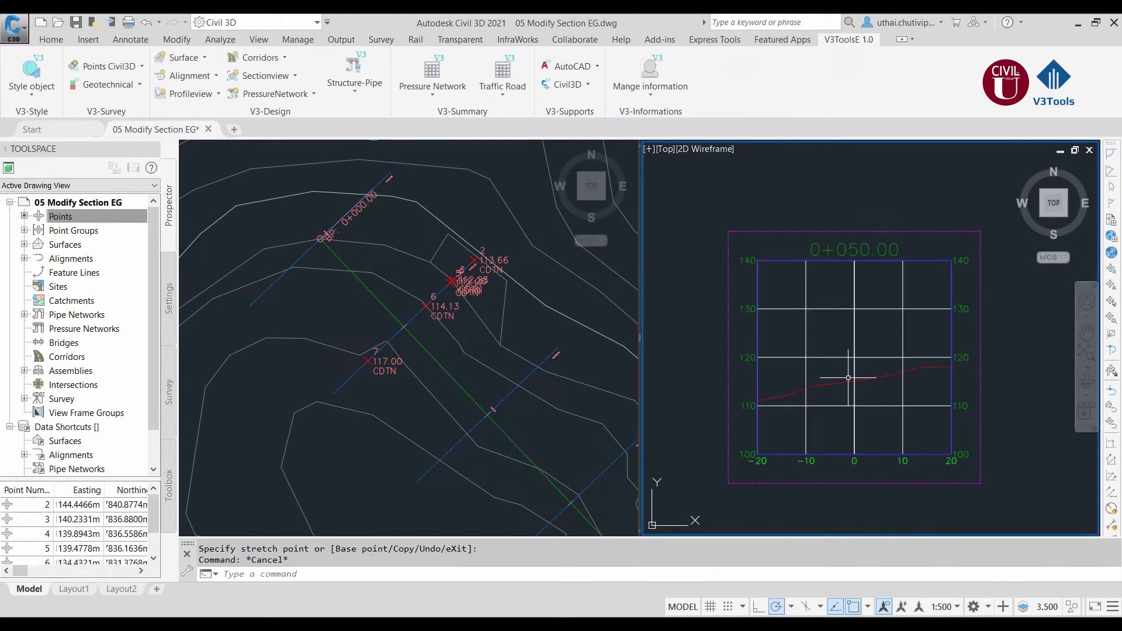
{"action": "left_click", "coordinate": [289, 77]}
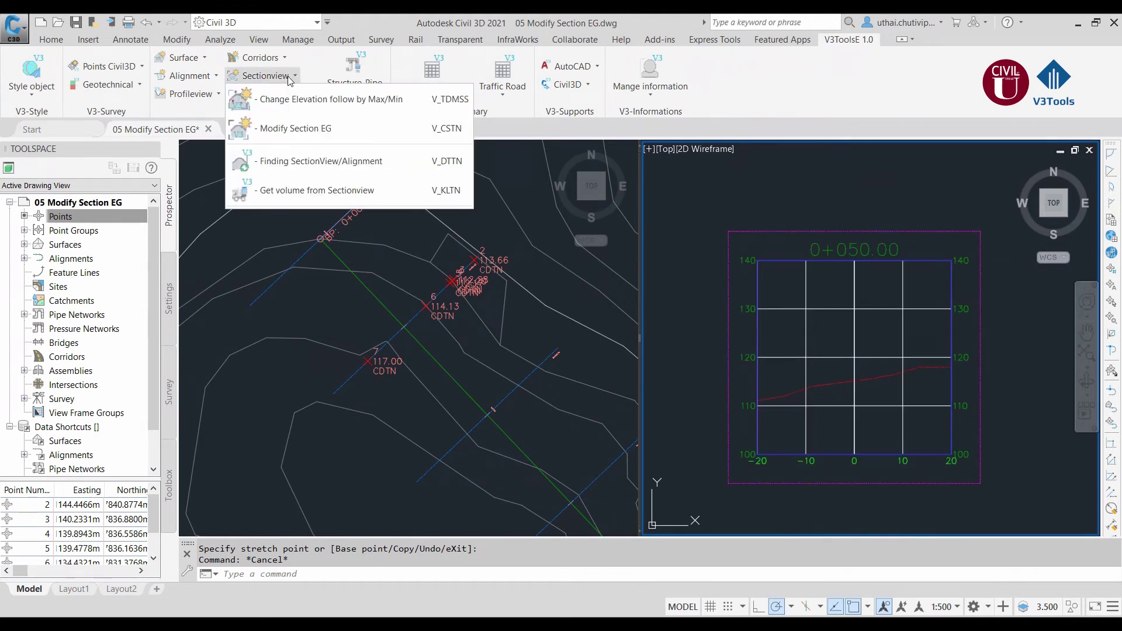
{"action": "left_click", "coordinate": [308, 128]}
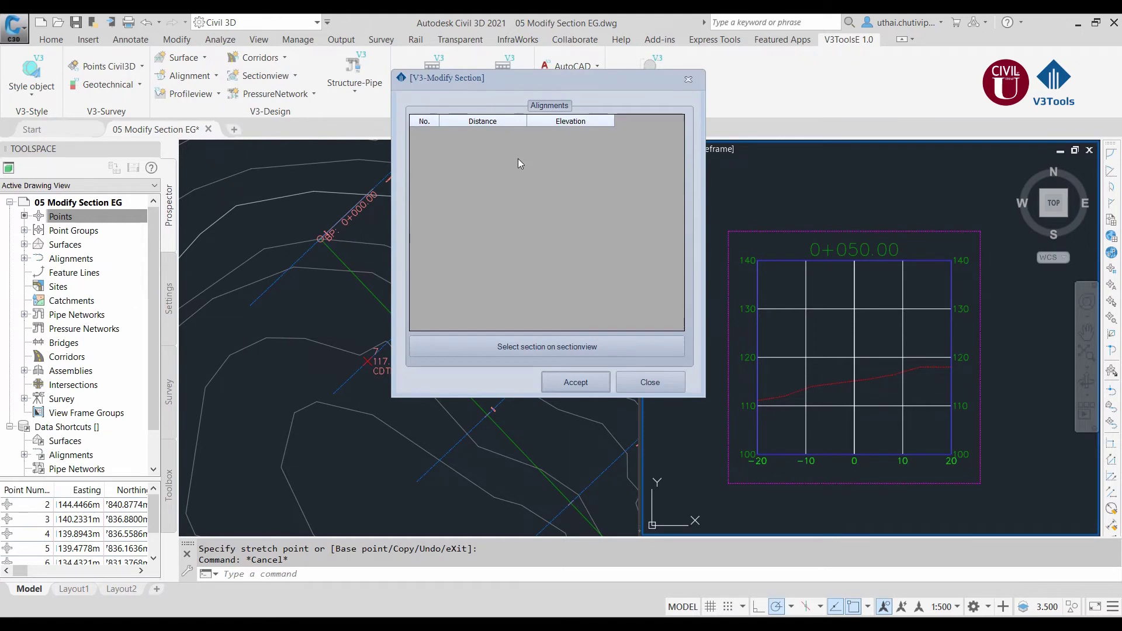
{"action": "left_click", "coordinate": [580, 345]}
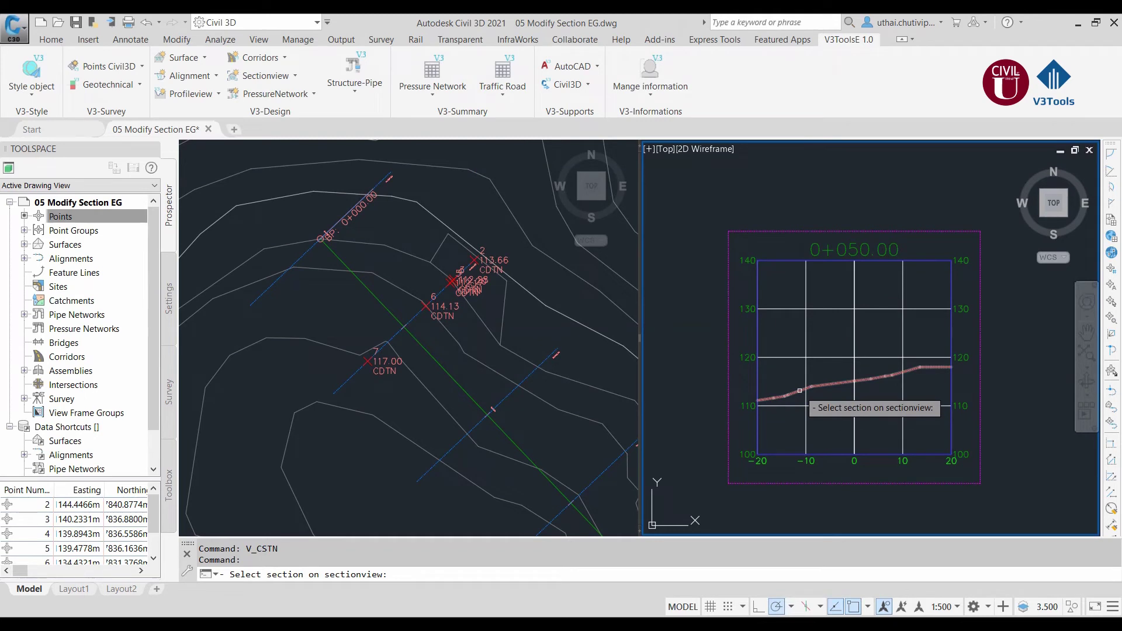
{"action": "left_click", "coordinate": [800, 390]}
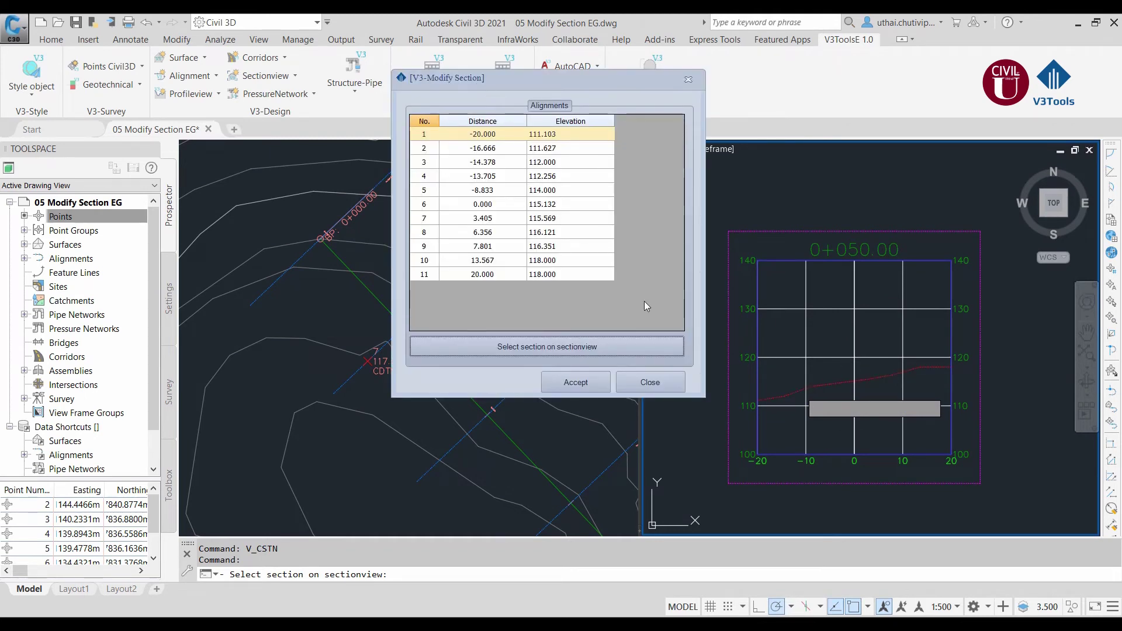
{"action": "left_click", "coordinate": [797, 393]}
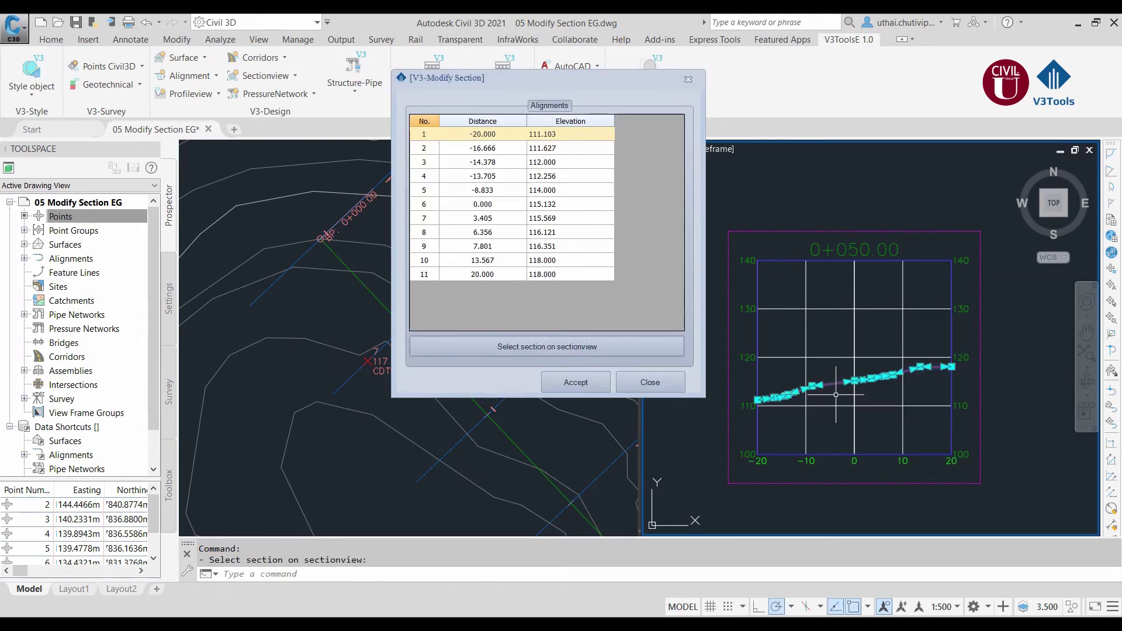
{"action": "scroll", "coordinate": [807, 394], "scroll_direction": "up", "scroll_amount": 5}
Step: Stretch the first 0+050 ground-line vertex so point 1 sits at elevation 111.722
{"action": "left_click", "coordinate": [806, 415]}
{"action": "scroll", "coordinate": [953, 322], "scroll_direction": "down", "scroll_amount": 5}
{"action": "scroll", "coordinate": [954, 322], "scroll_direction": "up", "scroll_amount": 3}
{"action": "scroll", "coordinate": [936, 304], "scroll_direction": "up", "scroll_amount": 3}
{"action": "scroll", "coordinate": [886, 322], "scroll_direction": "down", "scroll_amount": 2}
{"action": "left_click", "coordinate": [904, 342]}
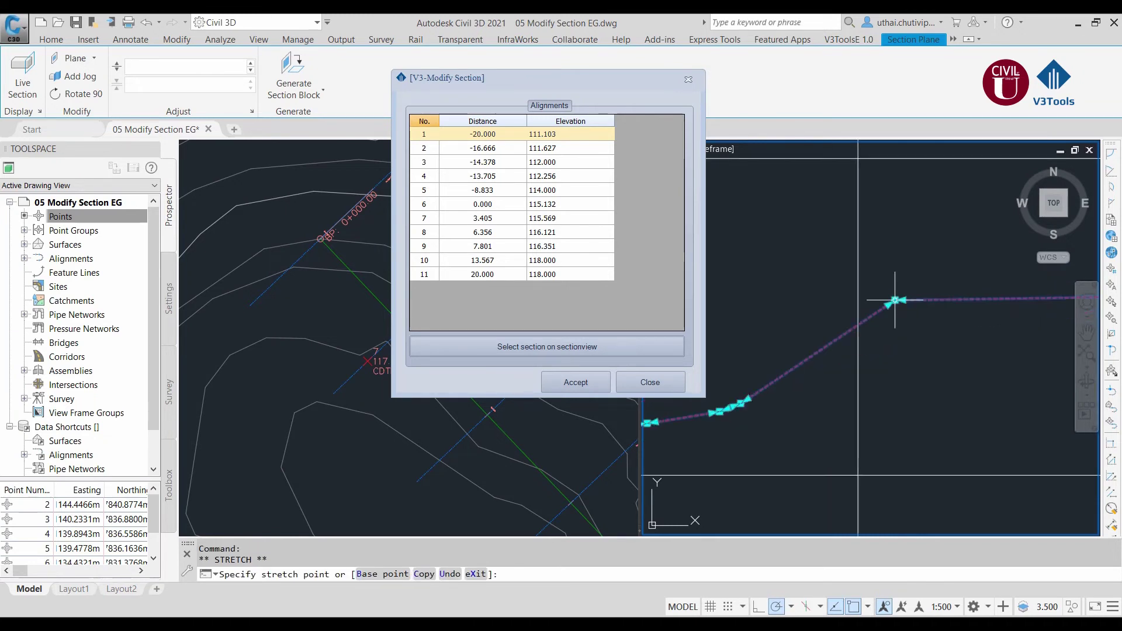
{"action": "scroll", "coordinate": [877, 351], "scroll_direction": "up", "scroll_amount": 2}
{"action": "scroll", "coordinate": [857, 361], "scroll_direction": "up", "scroll_amount": 2}
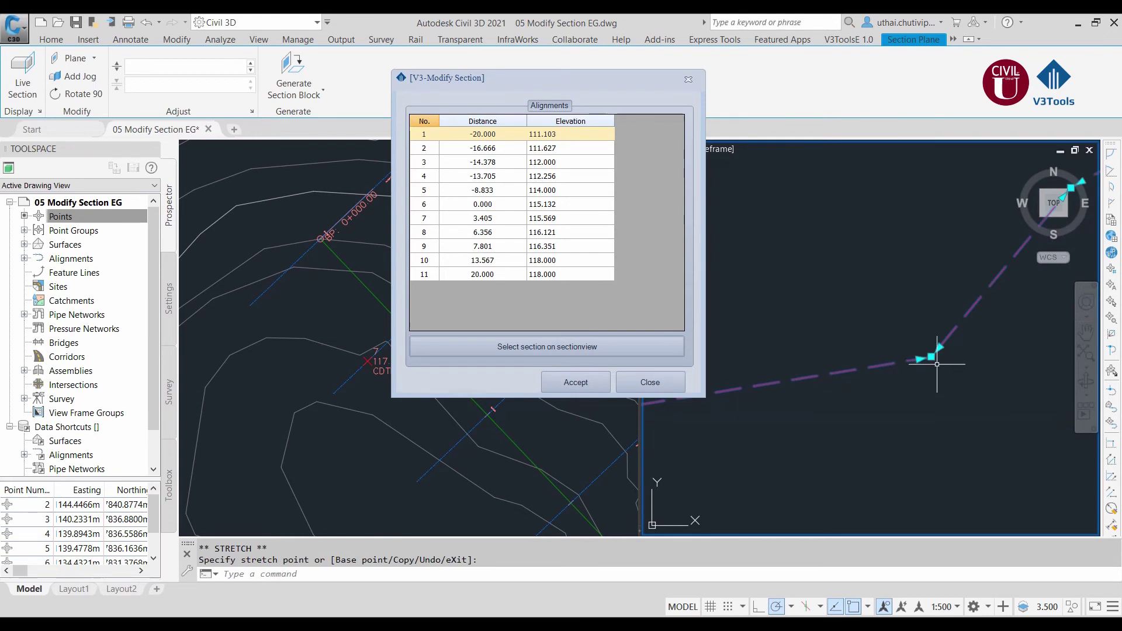
{"action": "scroll", "coordinate": [931, 315], "scroll_direction": "up", "scroll_amount": 2}
{"action": "scroll", "coordinate": [932, 314], "scroll_direction": "up", "scroll_amount": 3}
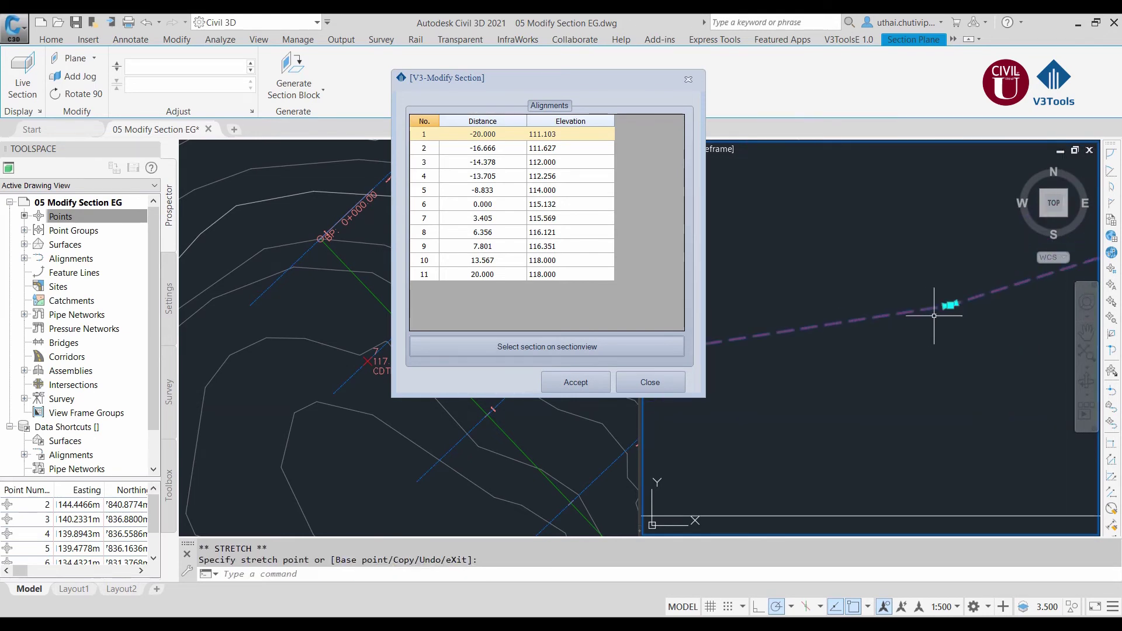
{"action": "scroll", "coordinate": [909, 251], "scroll_direction": "down", "scroll_amount": 3}
{"action": "scroll", "coordinate": [827, 325], "scroll_direction": "up", "scroll_amount": 3}
Step: Move another vertex to its new height and accept the 0+050 ground points
{"action": "left_click", "coordinate": [824, 280]}
{"action": "scroll", "coordinate": [824, 279], "scroll_direction": "down", "scroll_amount": 3}
{"action": "scroll", "coordinate": [824, 280], "scroll_direction": "down", "scroll_amount": 2}
{"action": "scroll", "coordinate": [869, 240], "scroll_direction": "up", "scroll_amount": 2}
{"action": "scroll", "coordinate": [868, 241], "scroll_direction": "up", "scroll_amount": 2}
{"action": "scroll", "coordinate": [871, 304], "scroll_direction": "up", "scroll_amount": 2}
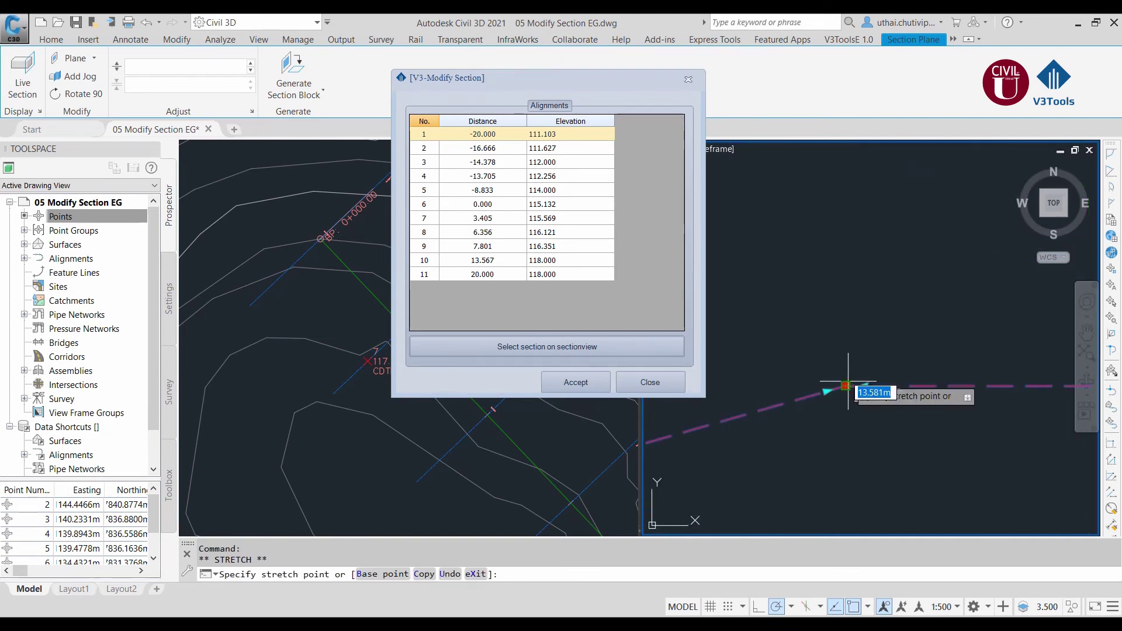
{"action": "scroll", "coordinate": [915, 292], "scroll_direction": "down", "scroll_amount": 5}
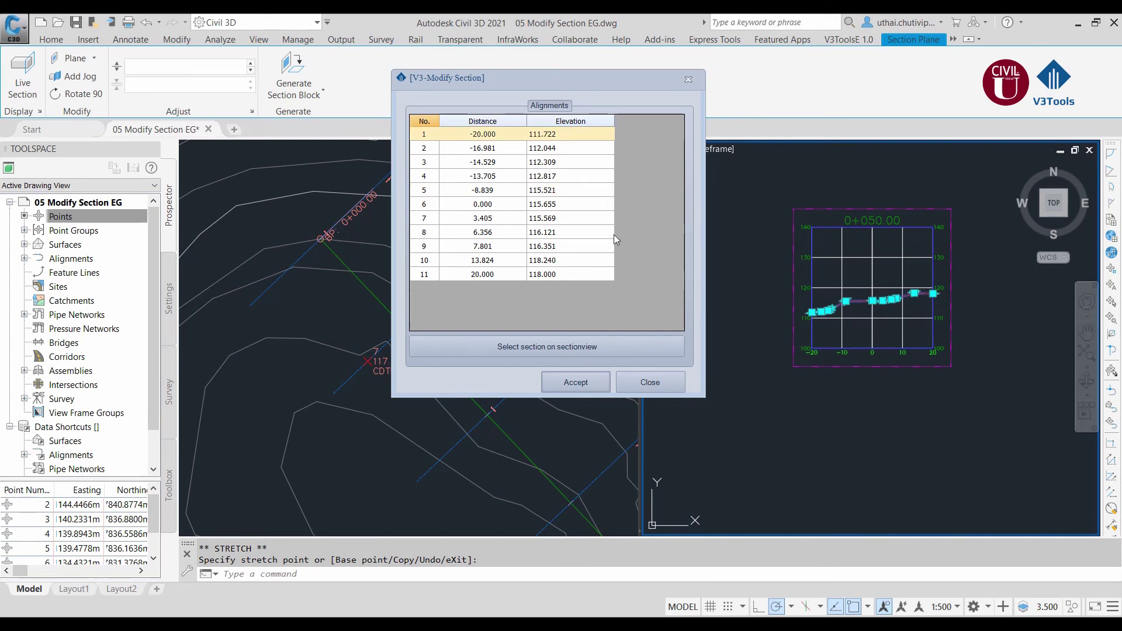
{"action": "left_click", "coordinate": [587, 381]}
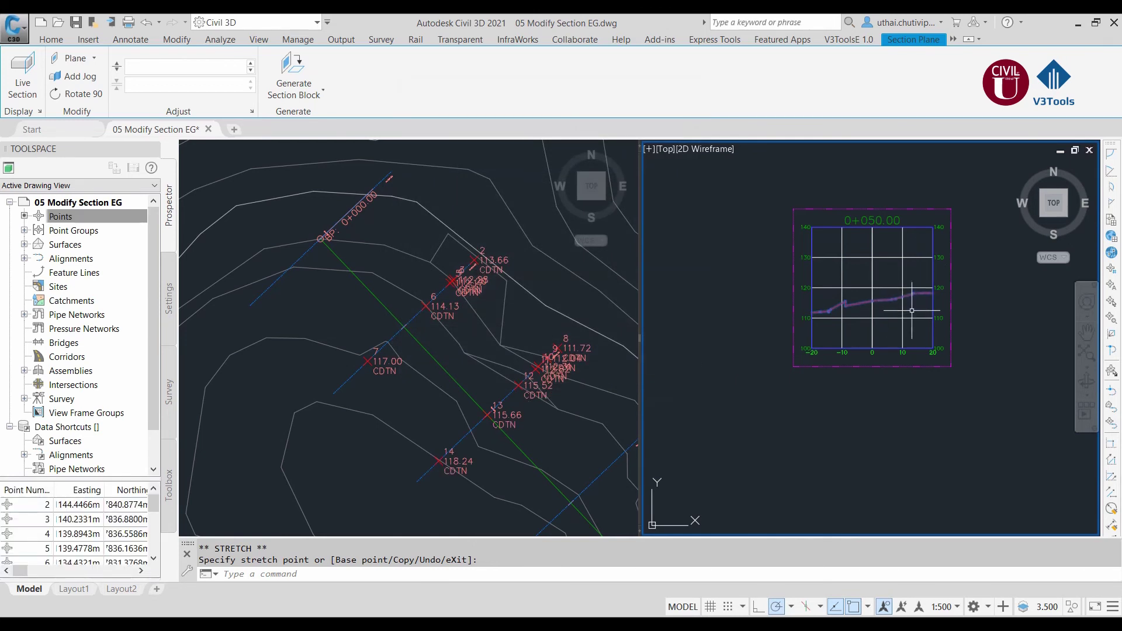
Step: Zoom to check the redrawn 0+050 profile, then open the V3ToolsE Sectionview tool list
{"action": "scroll", "coordinate": [862, 317], "scroll_direction": "up", "scroll_amount": 6}
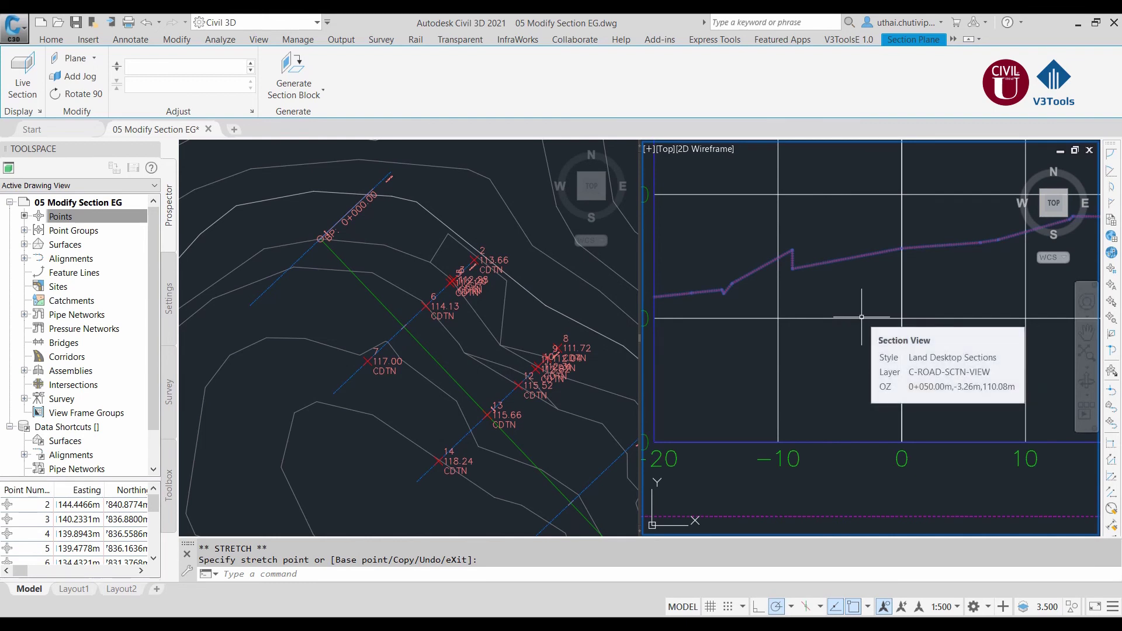
{"action": "scroll", "coordinate": [862, 317], "scroll_direction": "down", "scroll_amount": 2}
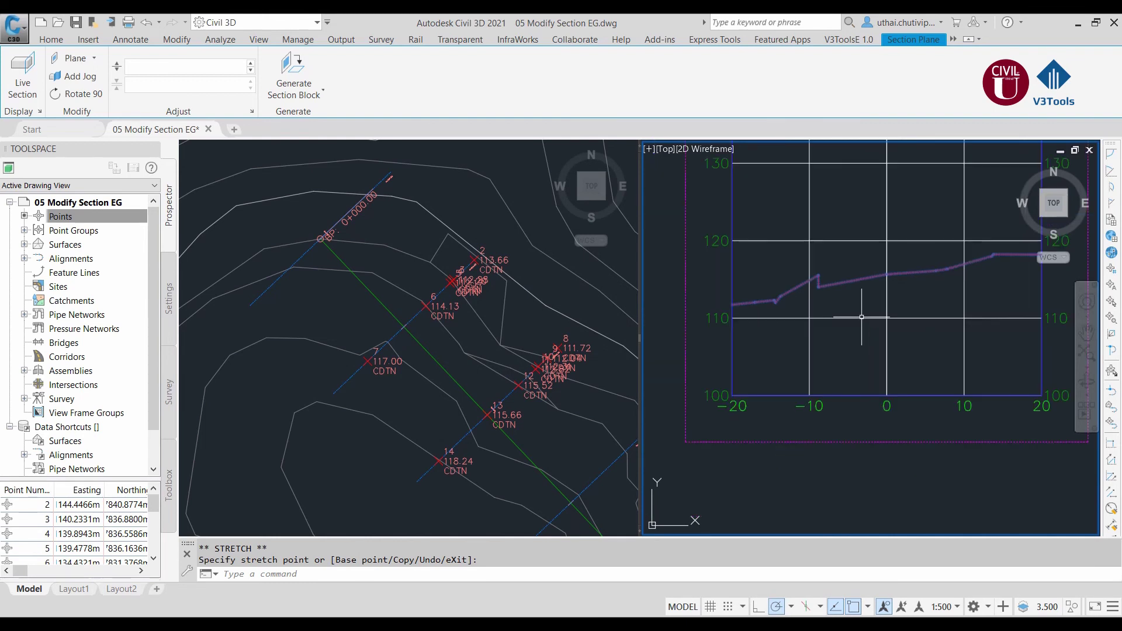
{"action": "left_click", "coordinate": [849, 40]}
{"action": "left_click", "coordinate": [289, 77]}
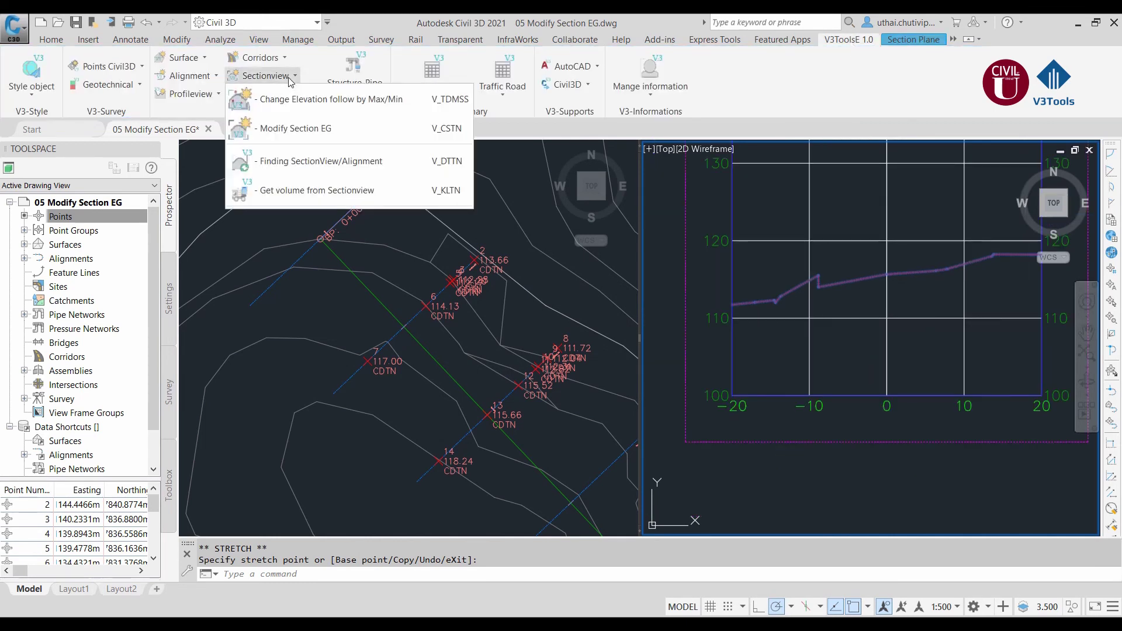